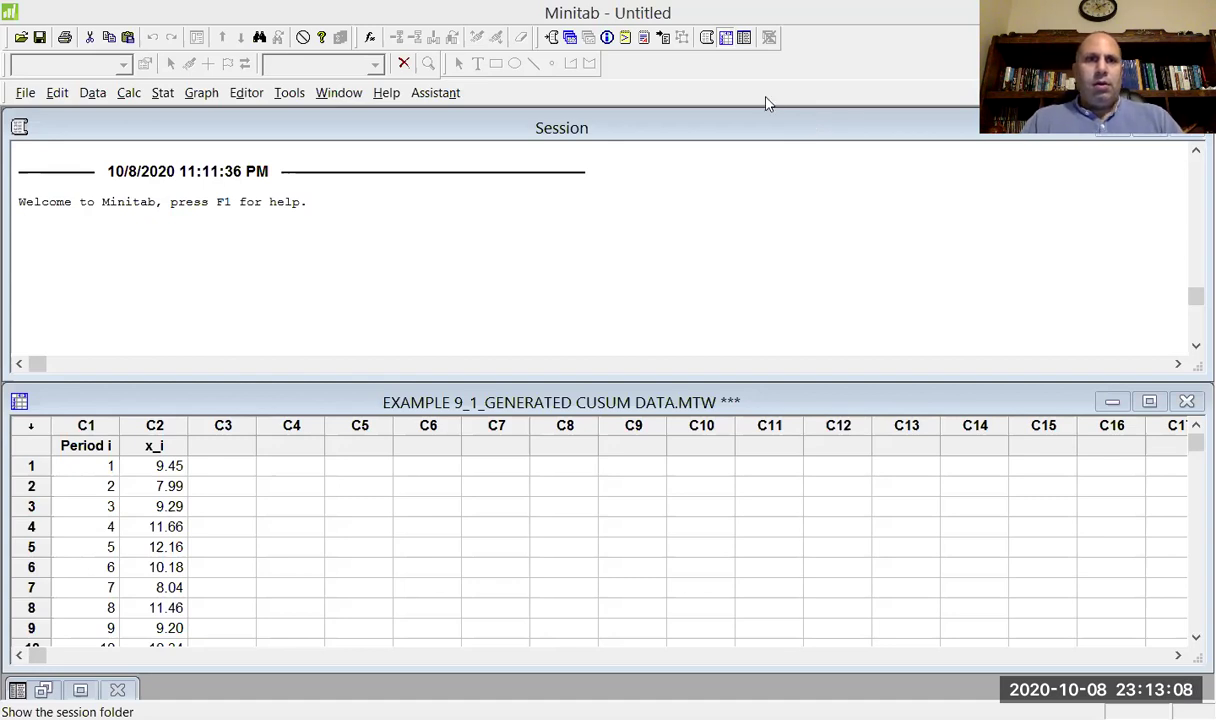
- Start a time-weighted CUSUM control chart using x_i as the single column of observations
left_click(162, 99)
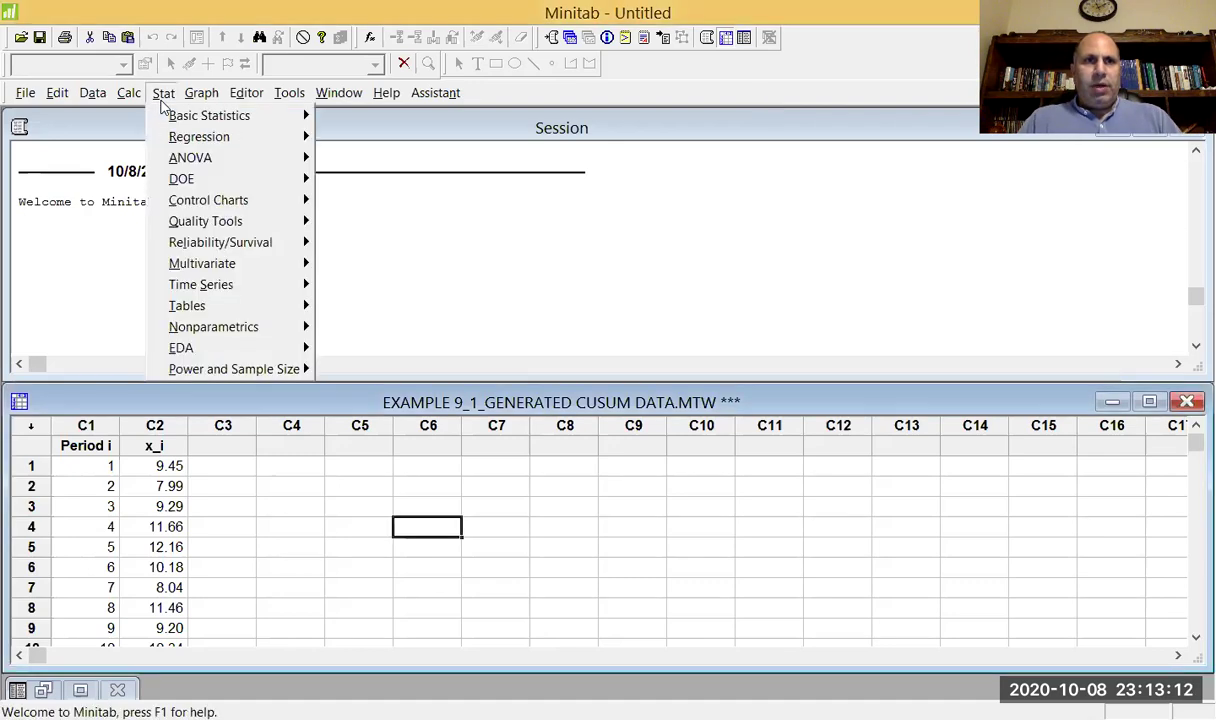
mouse_move(198, 233)
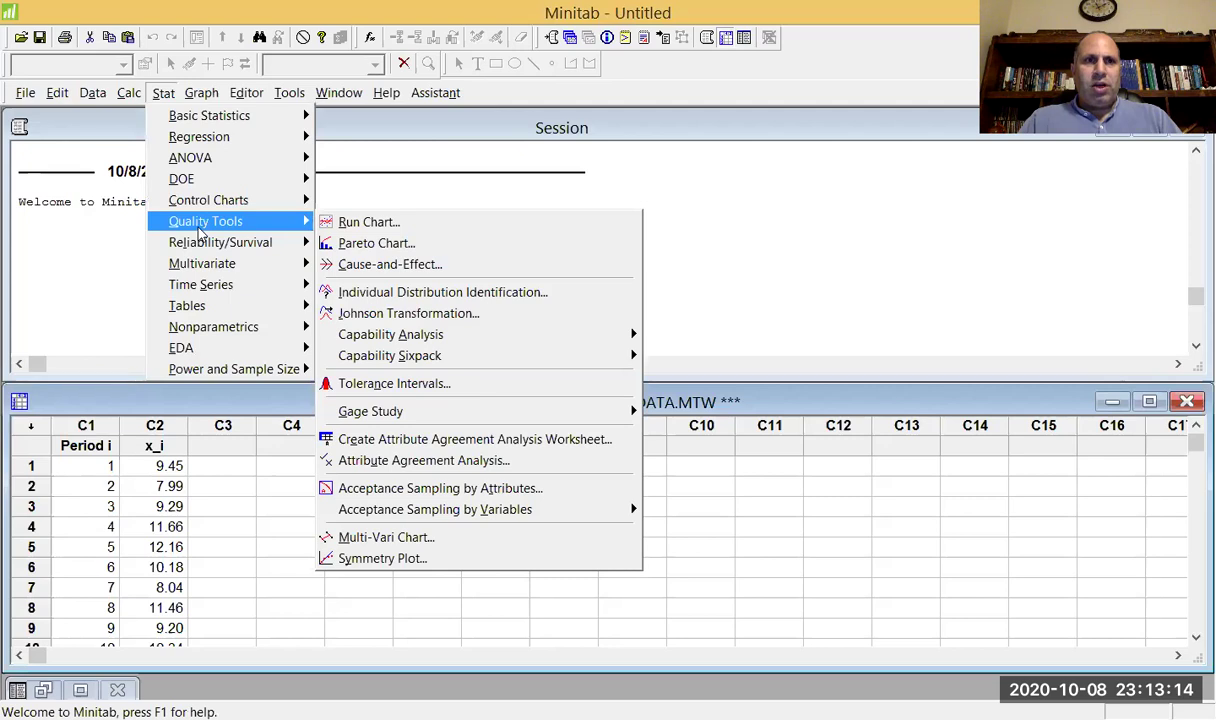
mouse_move(218, 205)
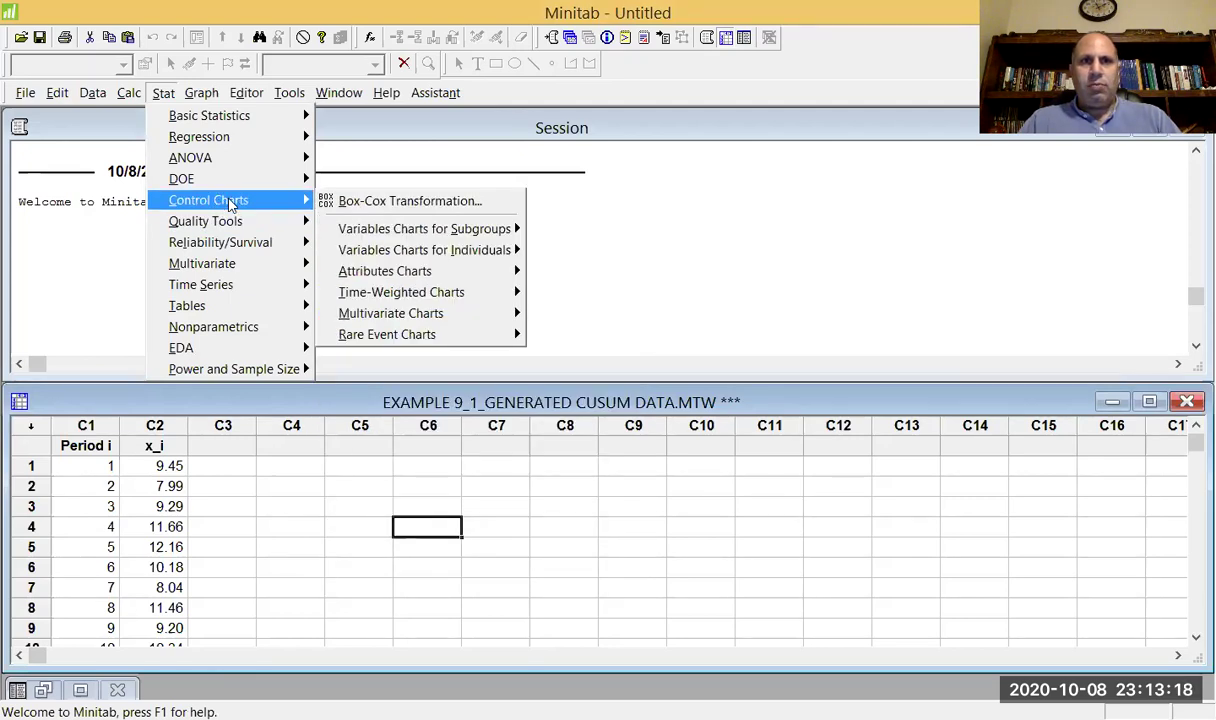
mouse_move(408, 295)
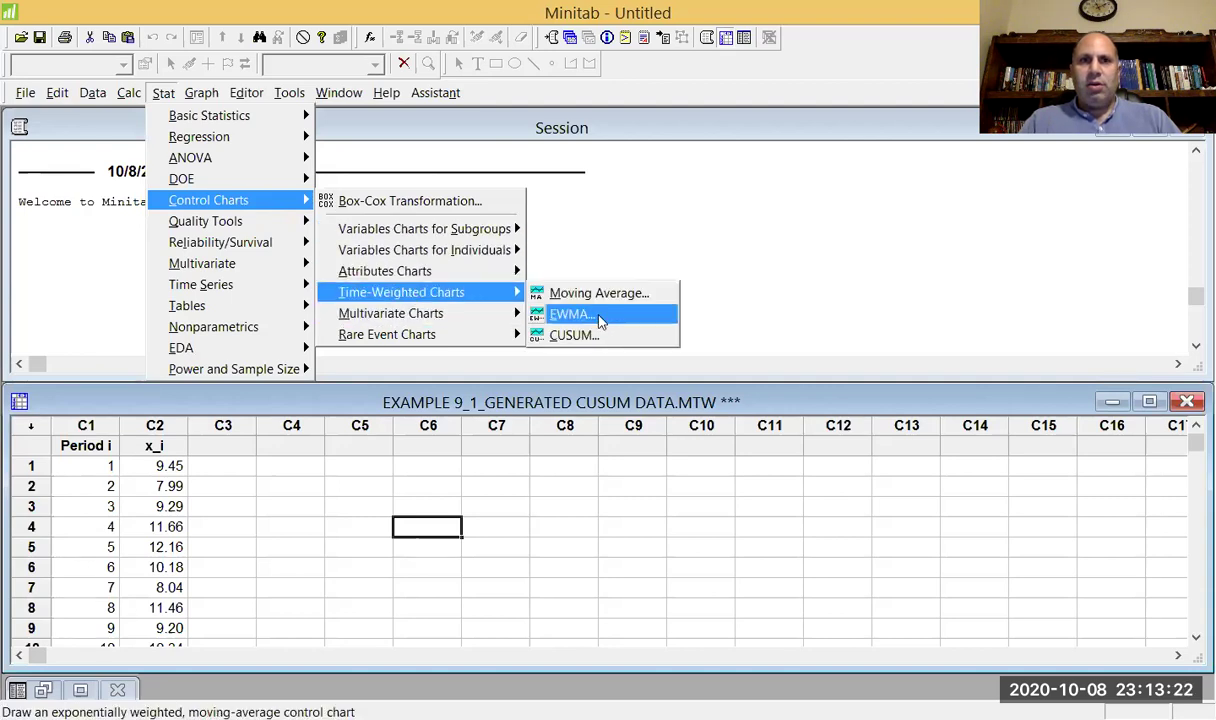
left_click(597, 340)
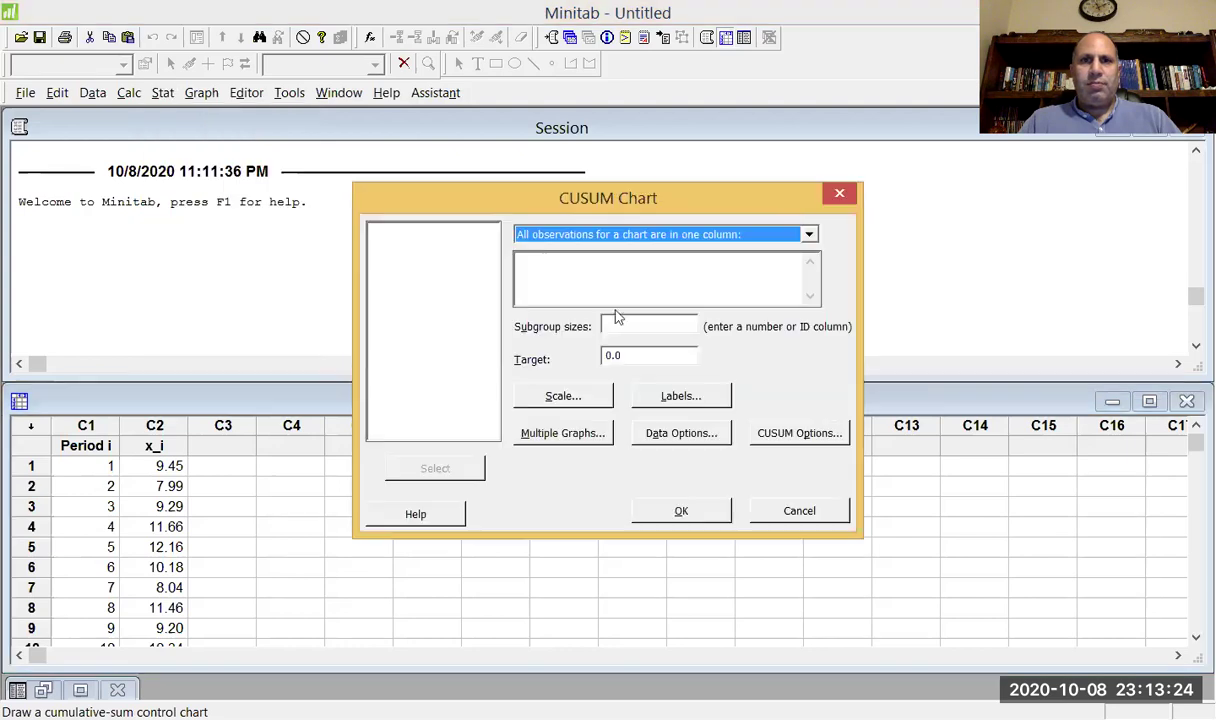
left_click_drag(785, 205, 856, 298)
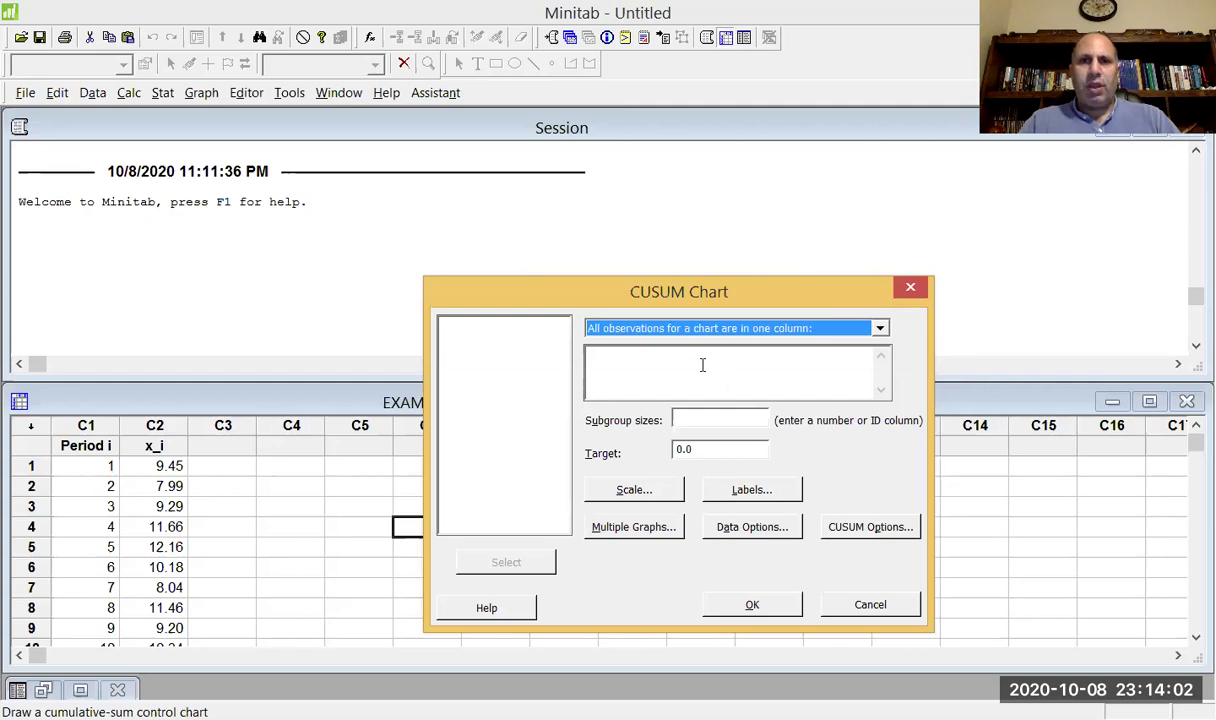
left_click(662, 365)
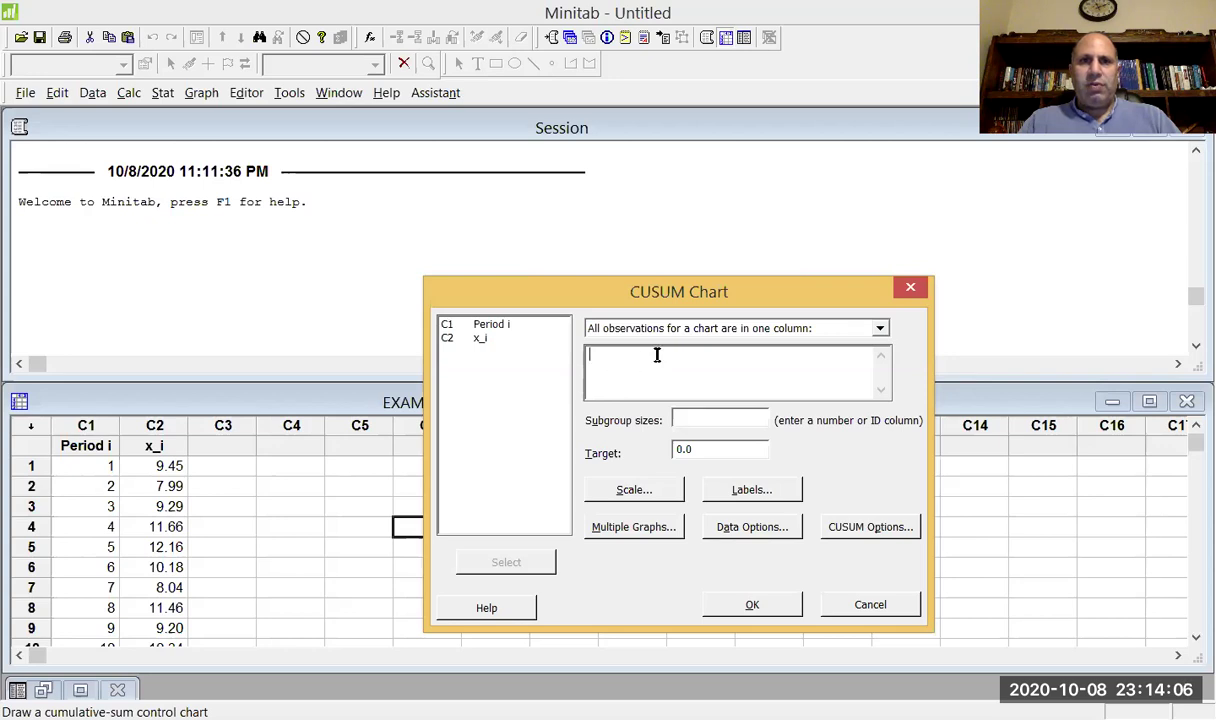
double_click(480, 339)
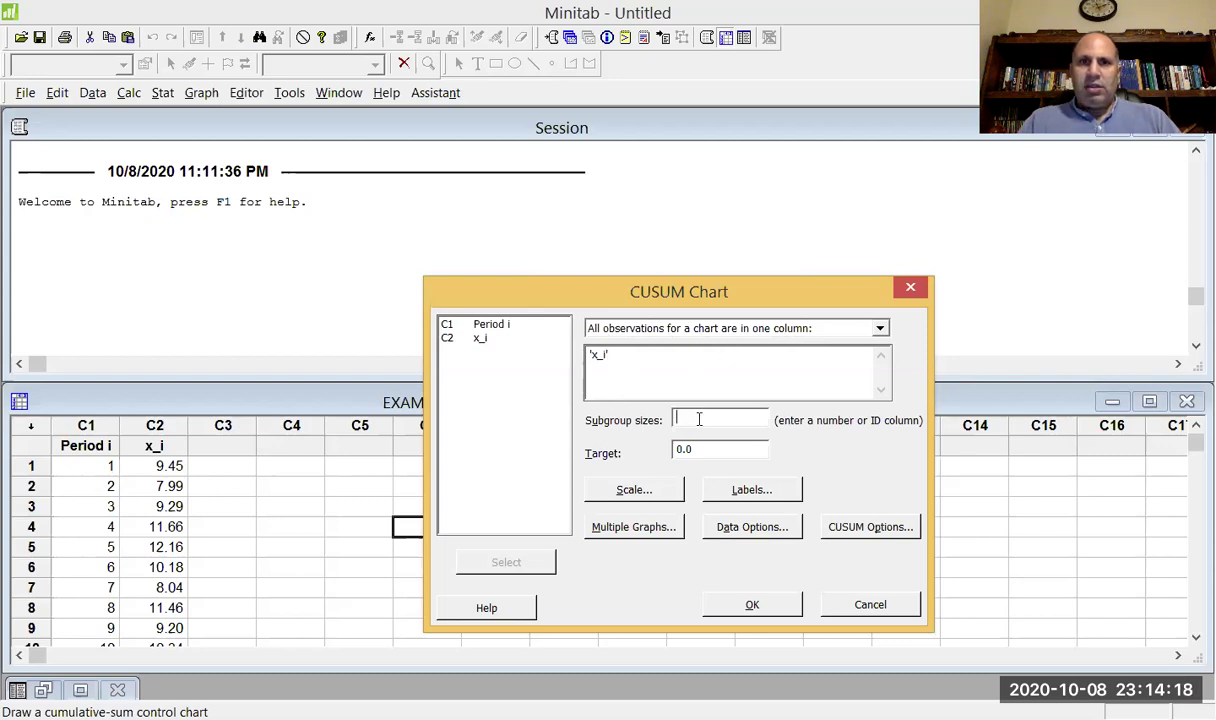
- Set the CUSUM chart's subgroup size to 1 and its target to 10.0
type("1")
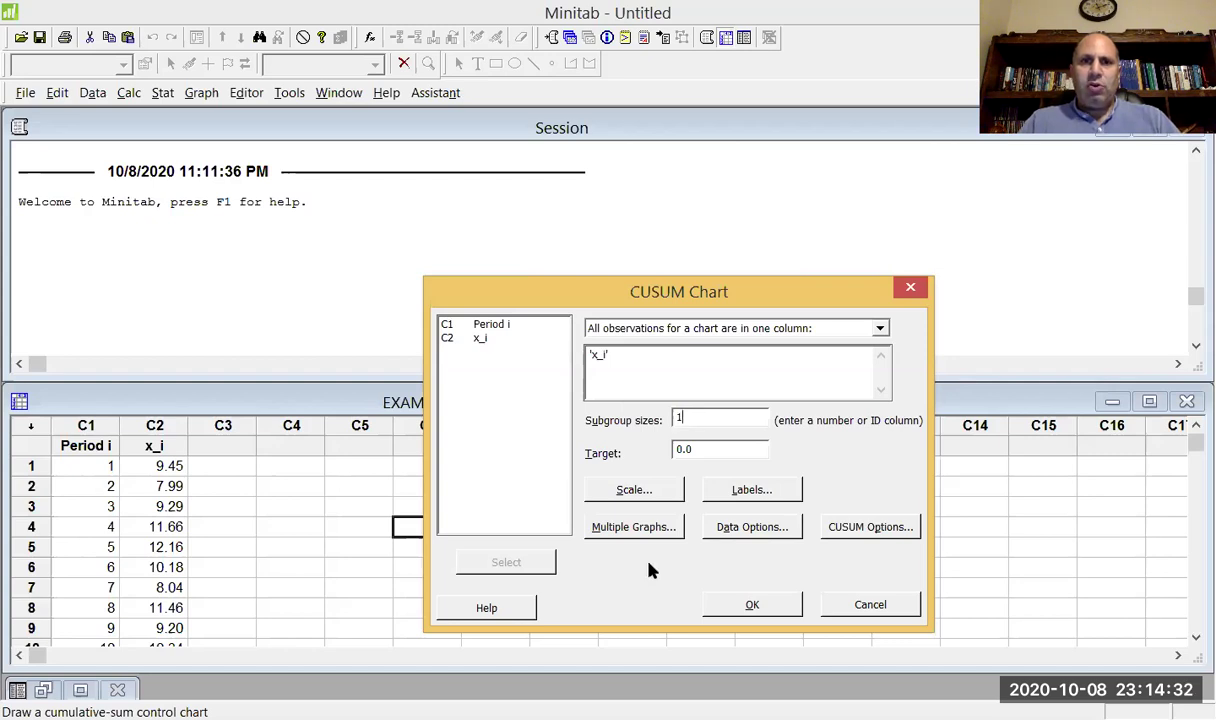
left_click(675, 449)
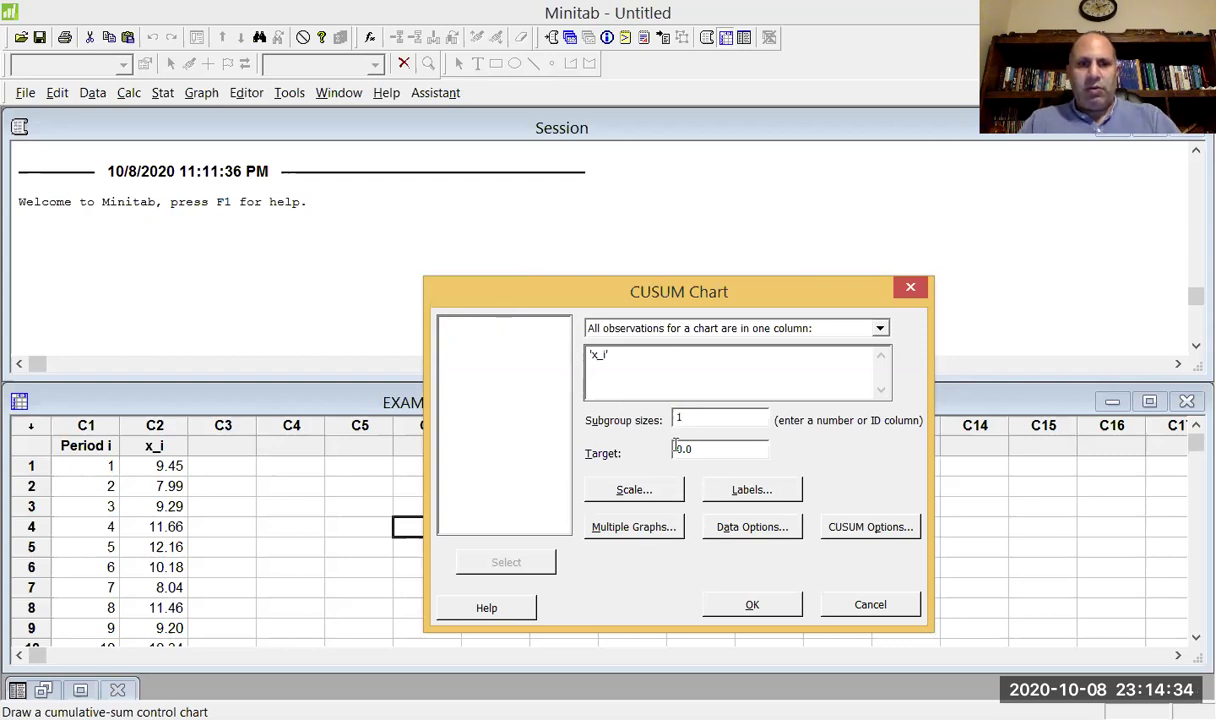
type("1")
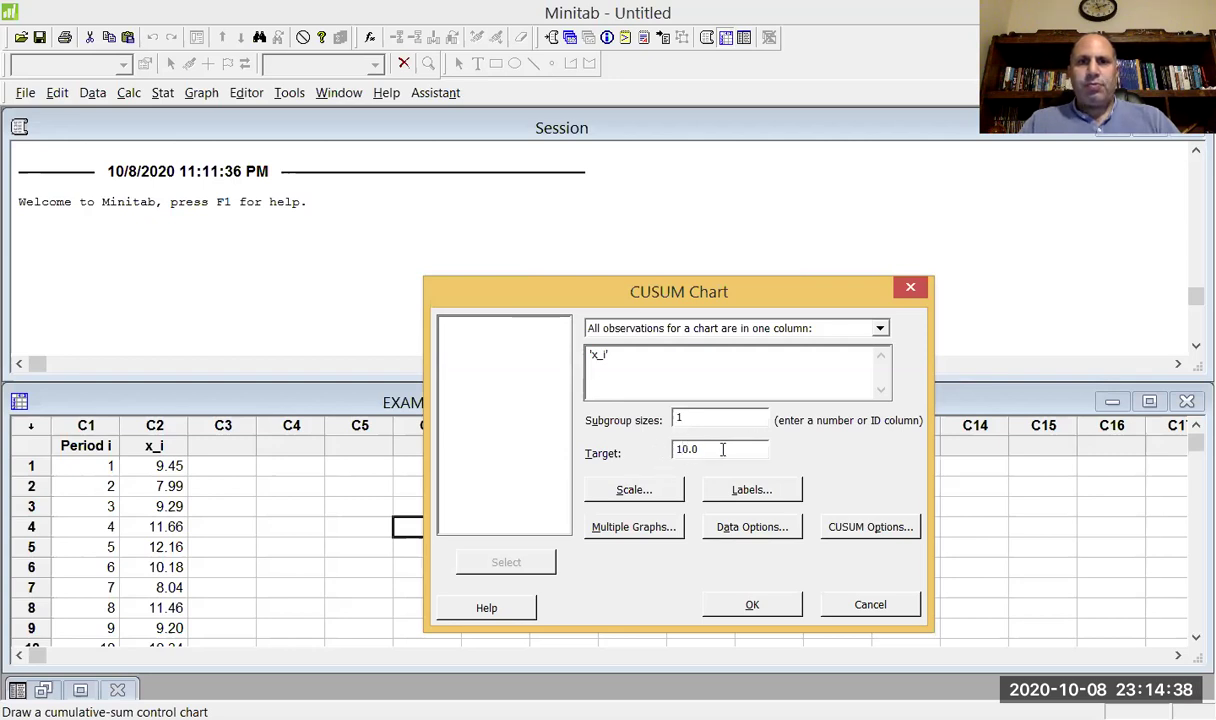
- Specify a standard deviation of 1 in the CUSUM options and view the estimation settings
left_click(884, 530)
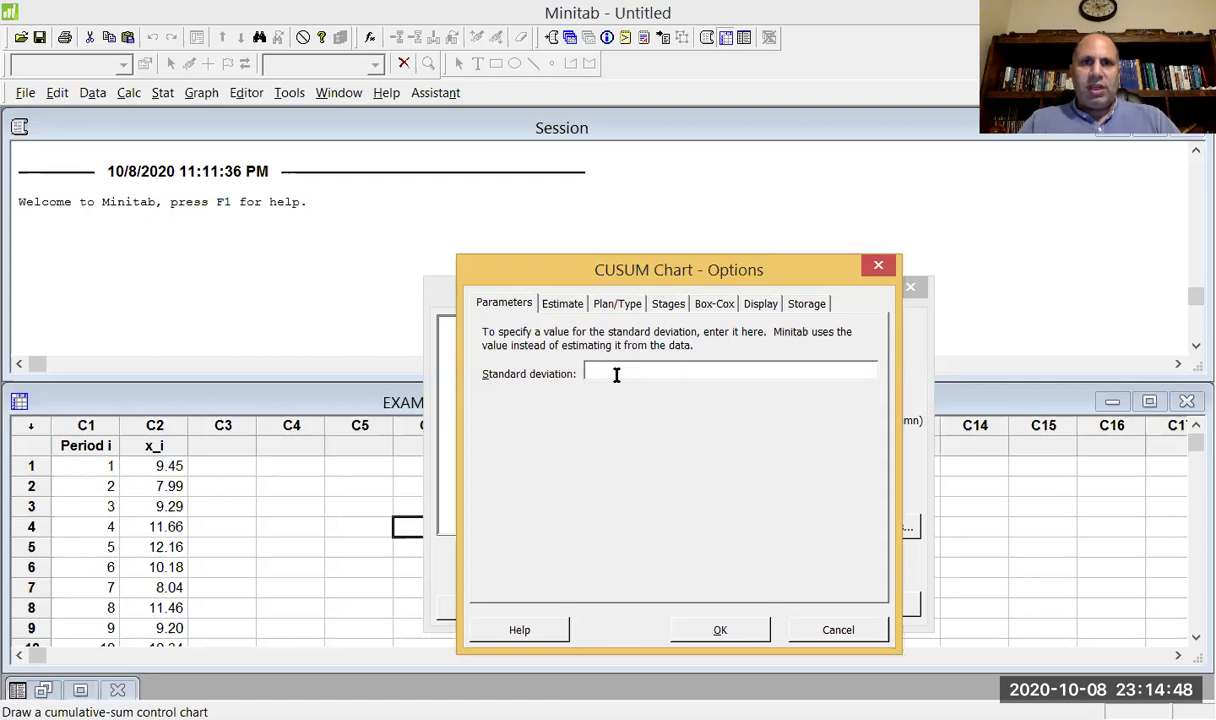
type("1")
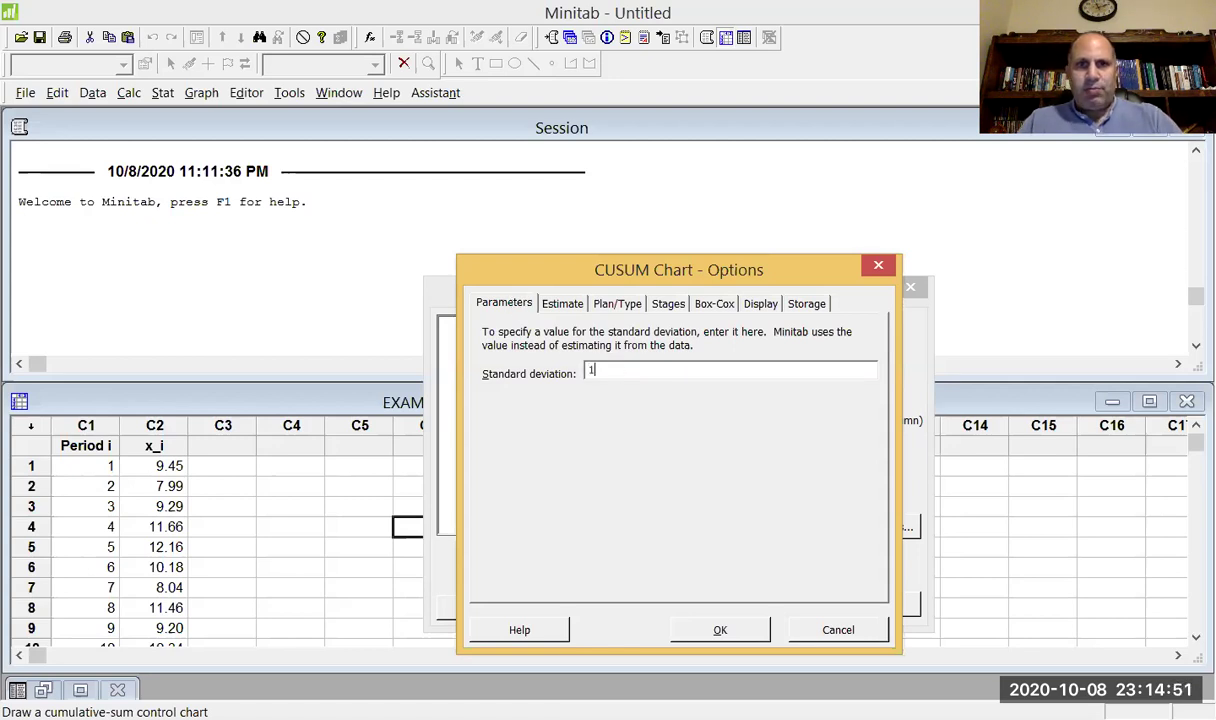
left_click(561, 304)
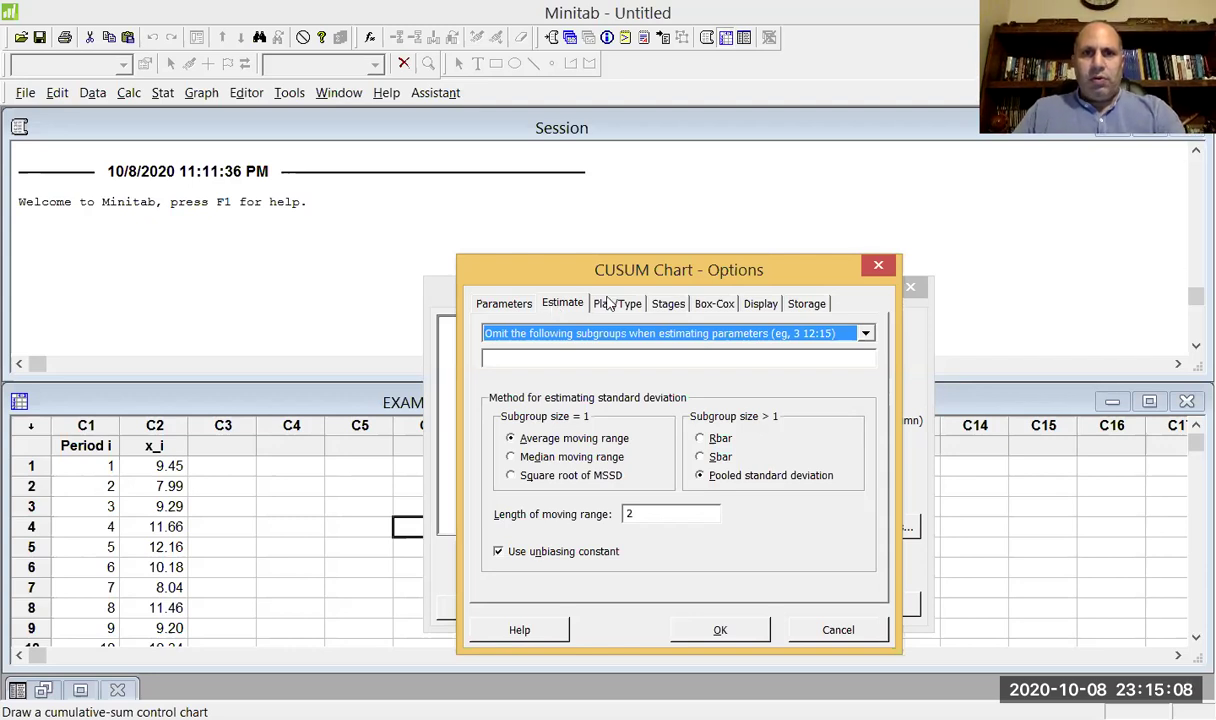
- Set the CUSUM plan's h value to 5.0 for the one-sided (LCL, UCL) chart
left_click(616, 307)
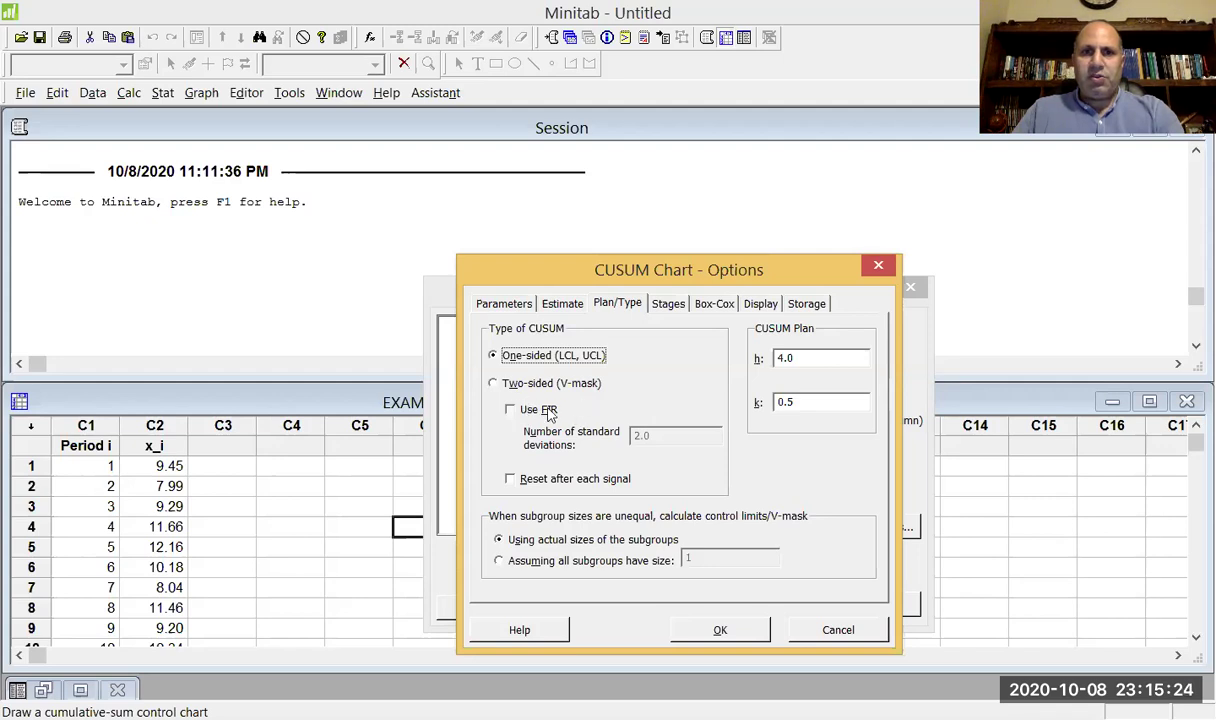
left_click(786, 357)
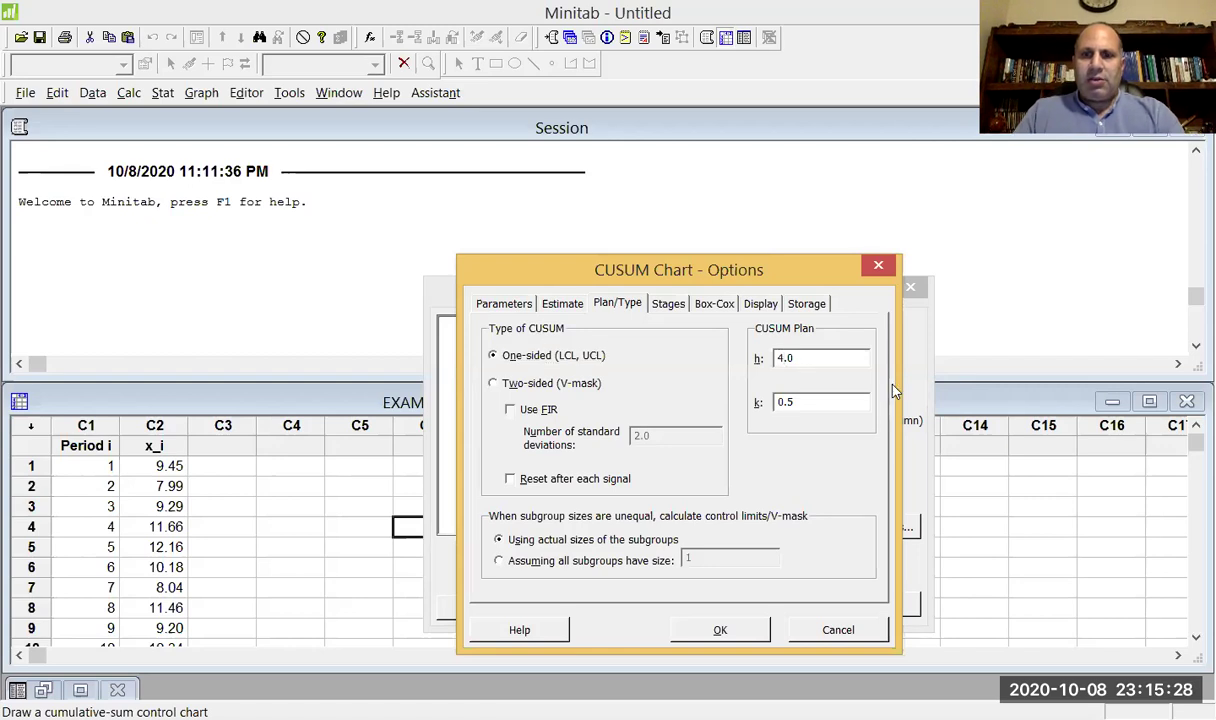
key("BackSpace")
key("BackSpace")
key("BackSpace")
type("5.0")
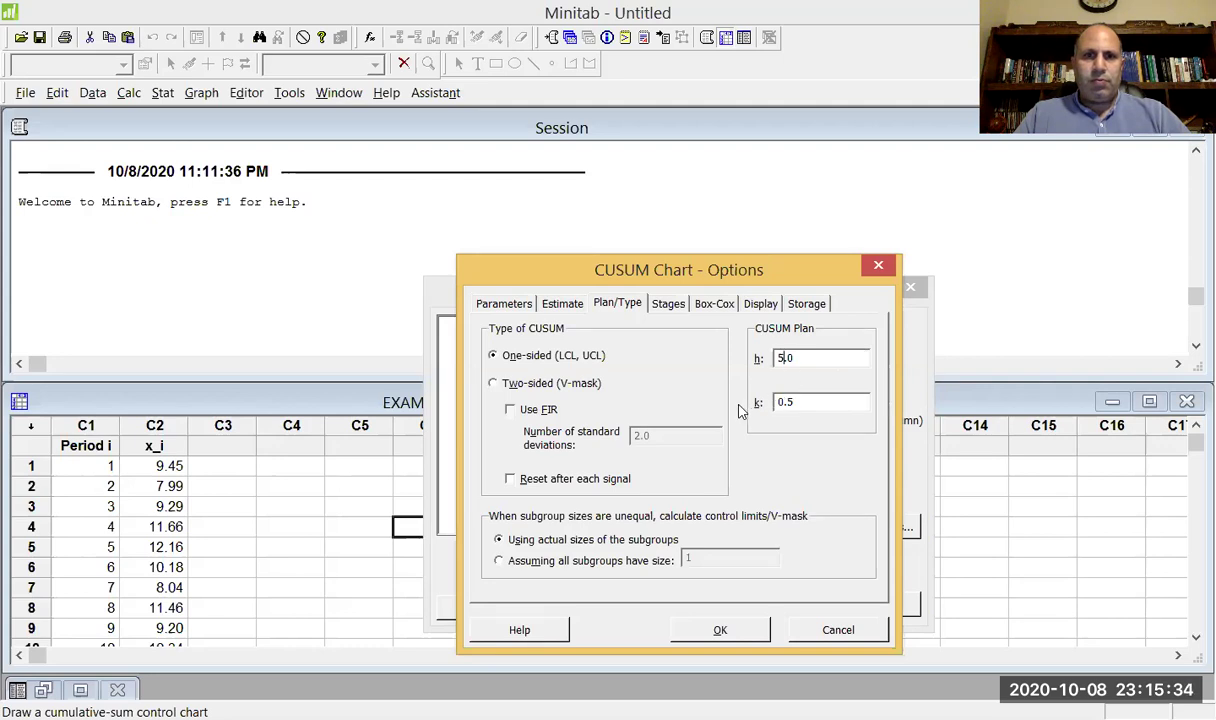
- Review the stages, Box-Cox, display and storage options, accept the CUSUM options and generate the chart
left_click(670, 306)
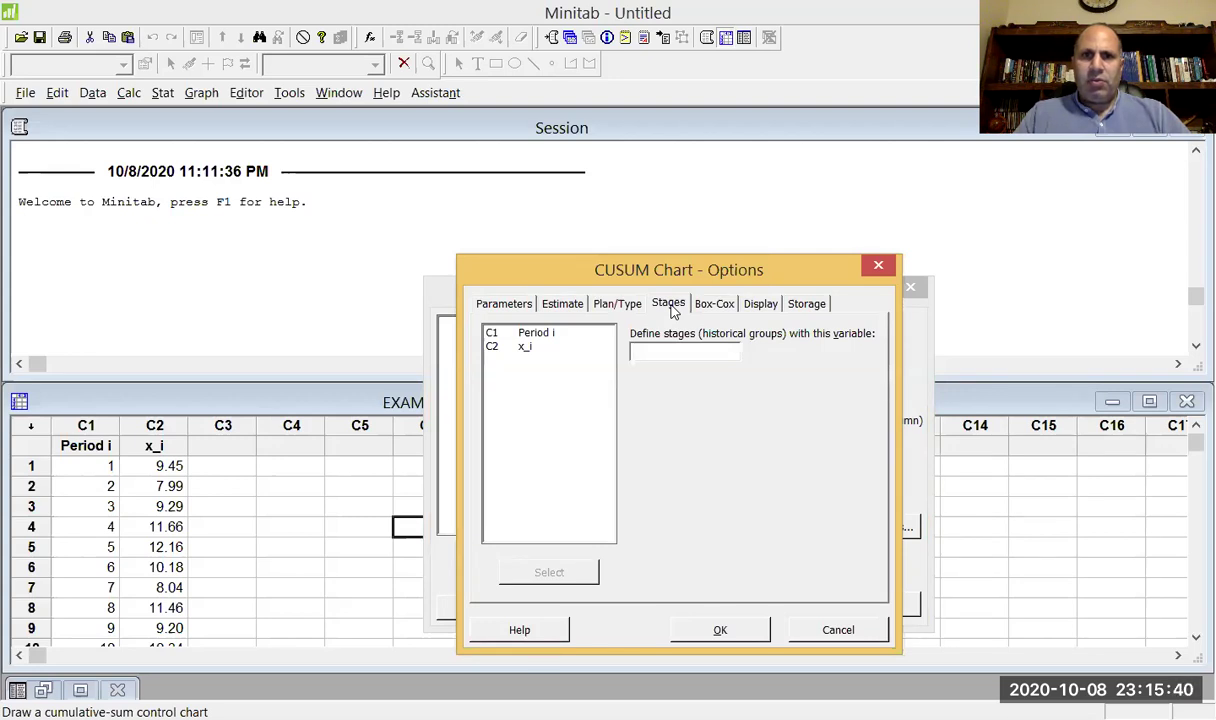
left_click(714, 305)
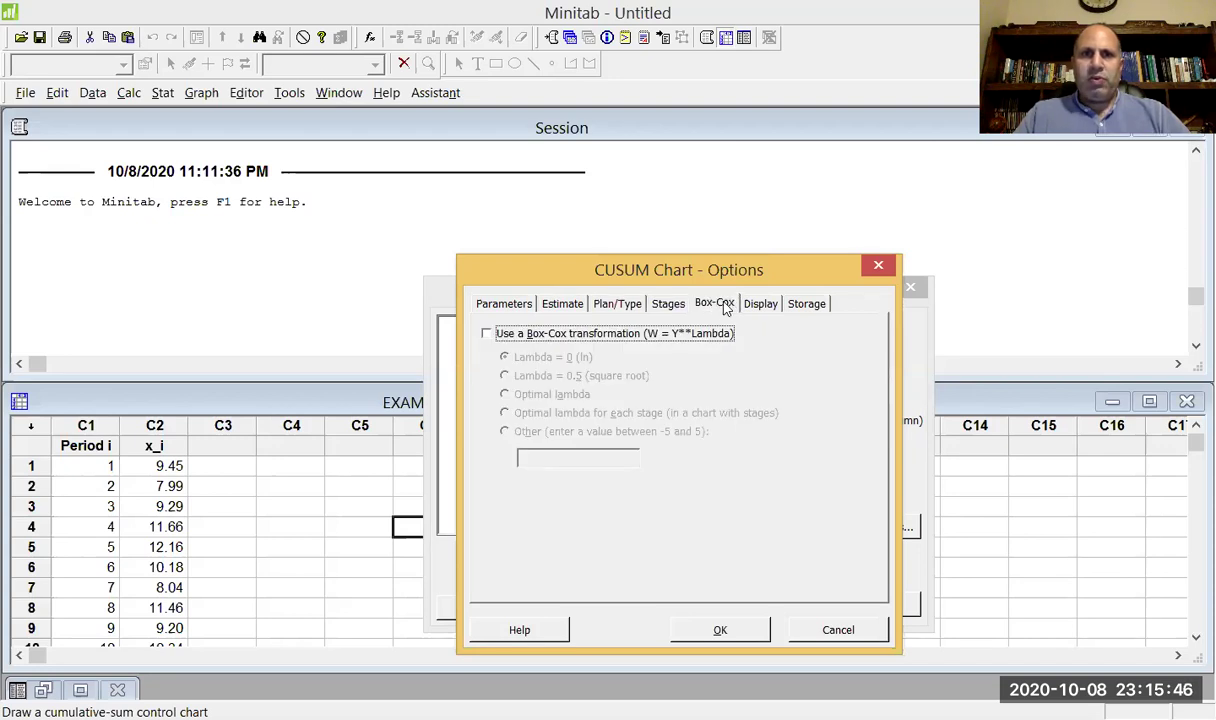
left_click(762, 306)
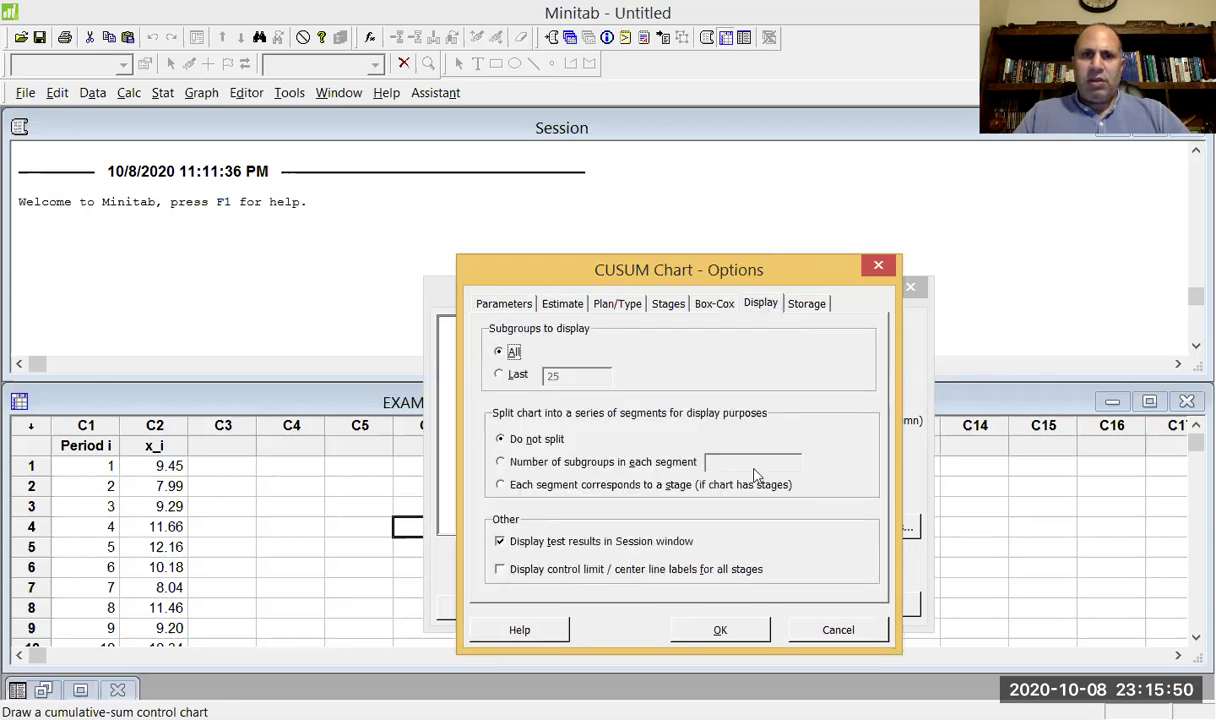
left_click(813, 310)
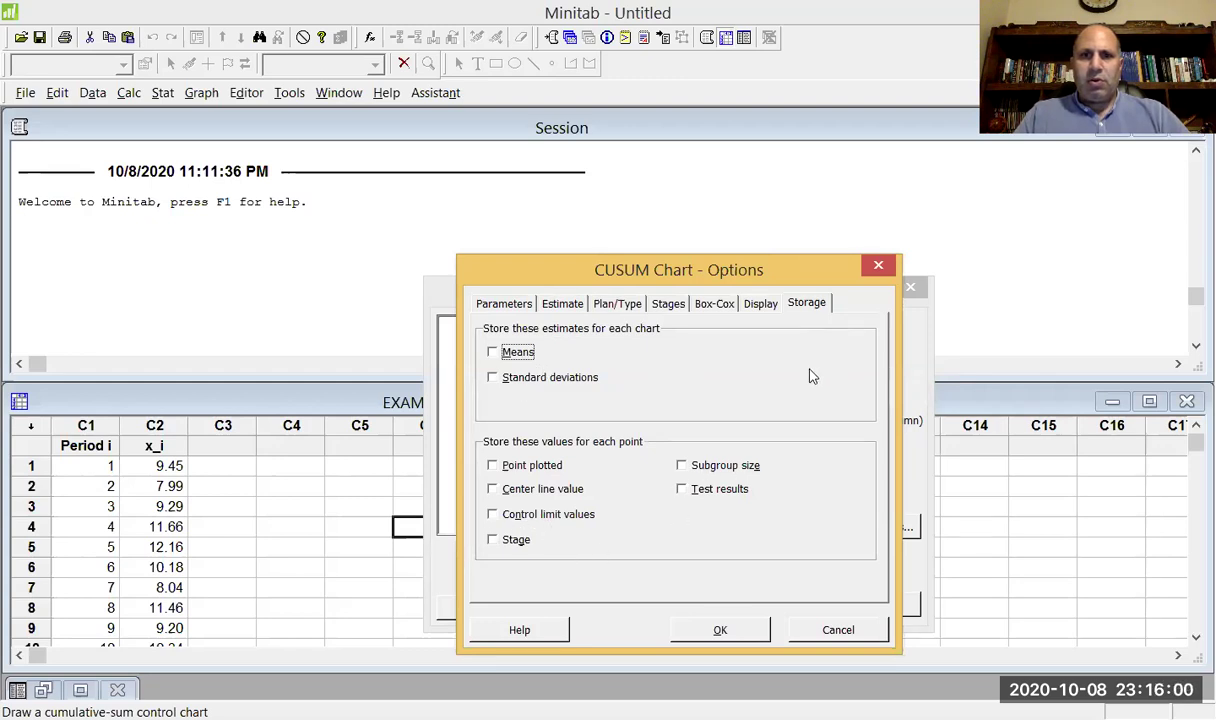
left_click(718, 630)
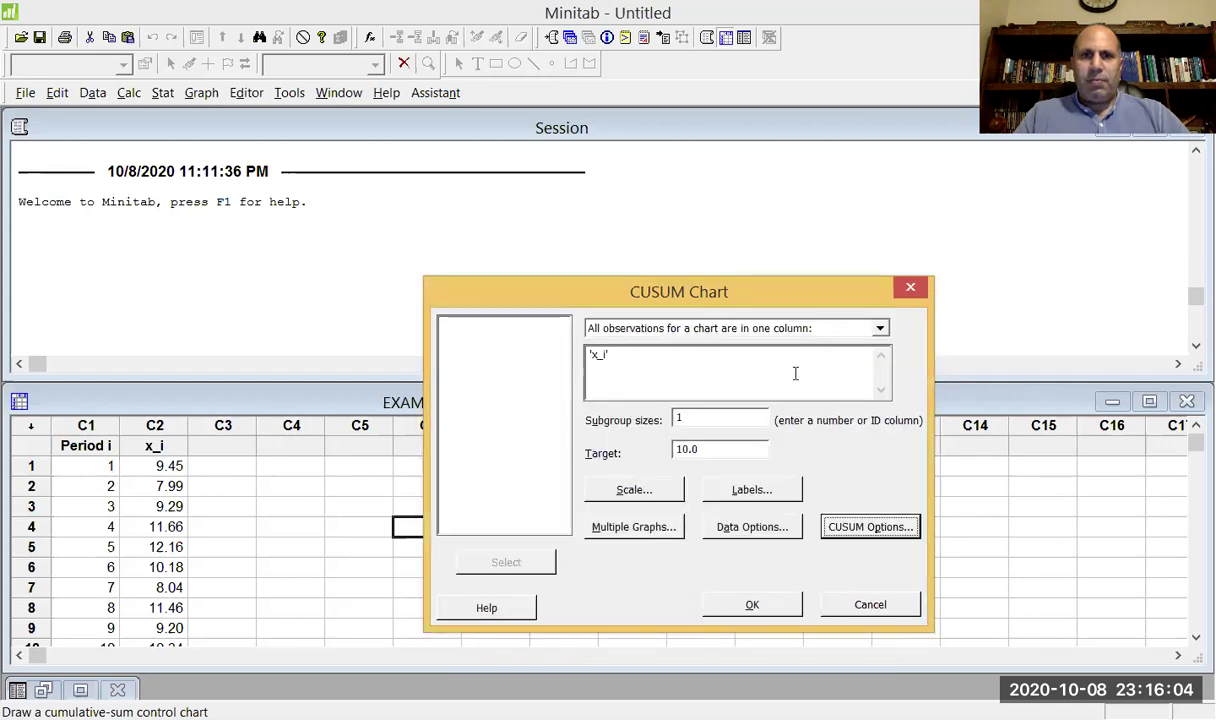
left_click(753, 606)
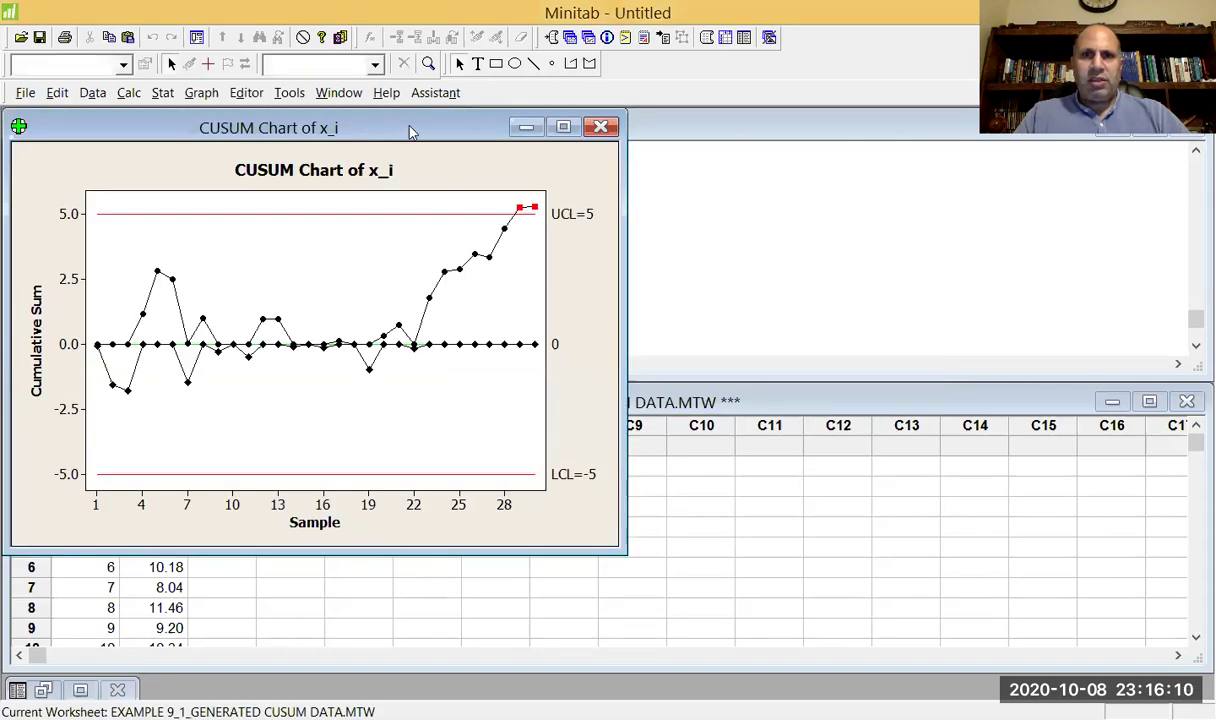
- Move the CUSUM chart off the session results, examine its final points against the upper control limit, and close it
left_click_drag(410, 128, 700, 279)
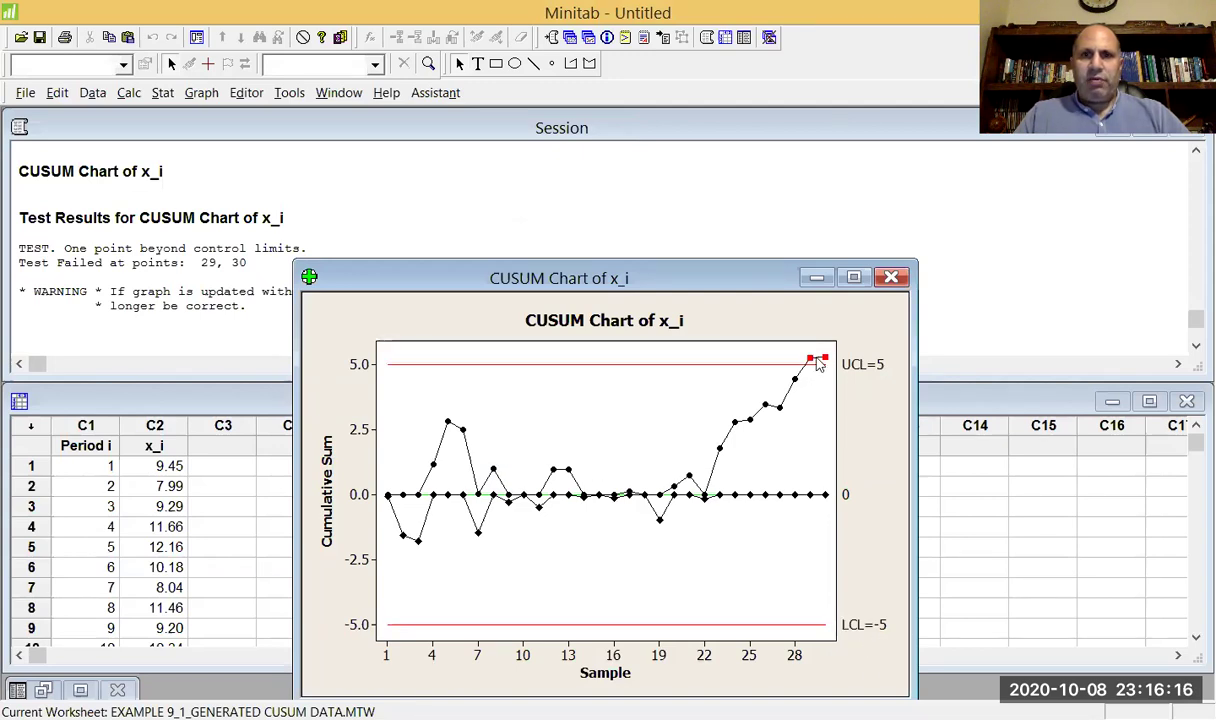
mouse_move(811, 364)
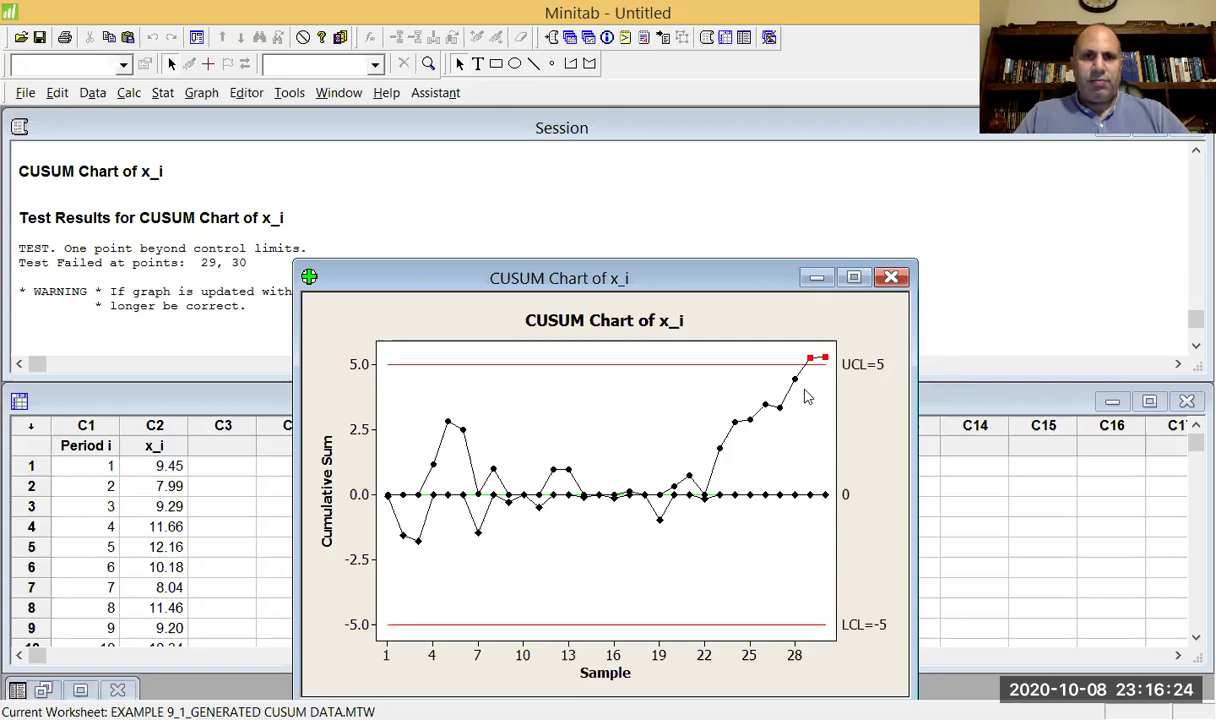
left_click(891, 278)
left_click(714, 428)
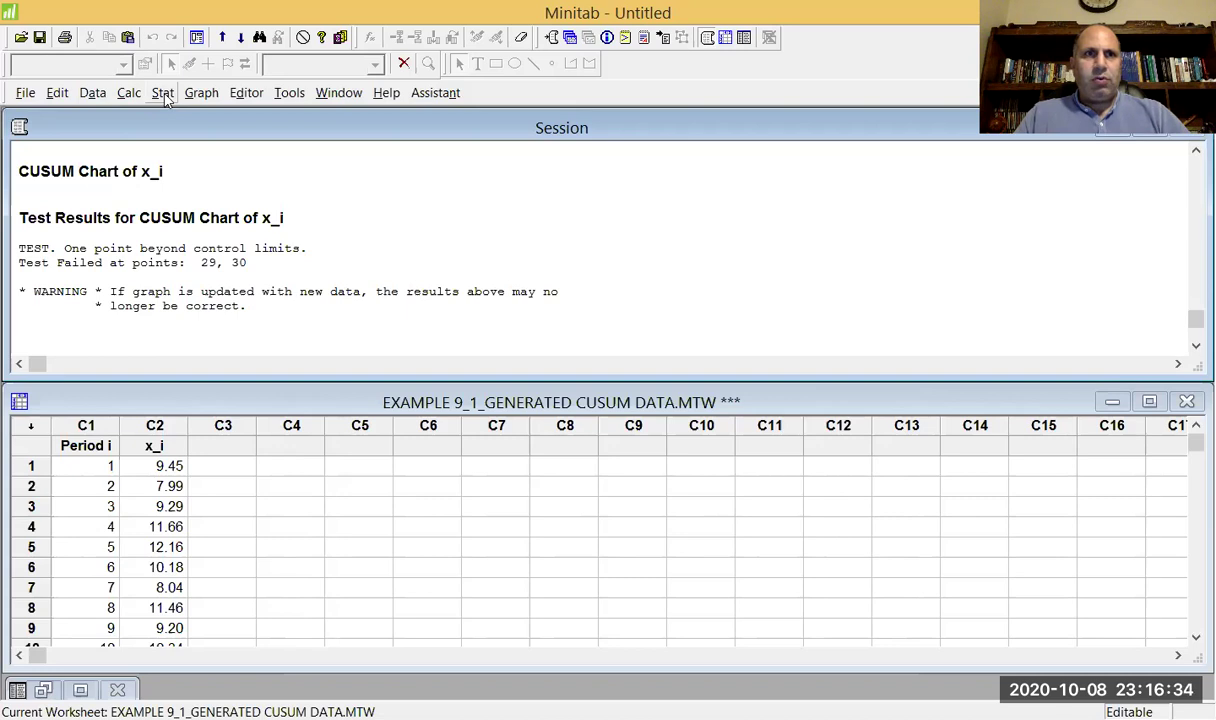
- Start a time-weighted EWMA control chart using x_i as the single column of observations
left_click(163, 95)
mouse_move(219, 204)
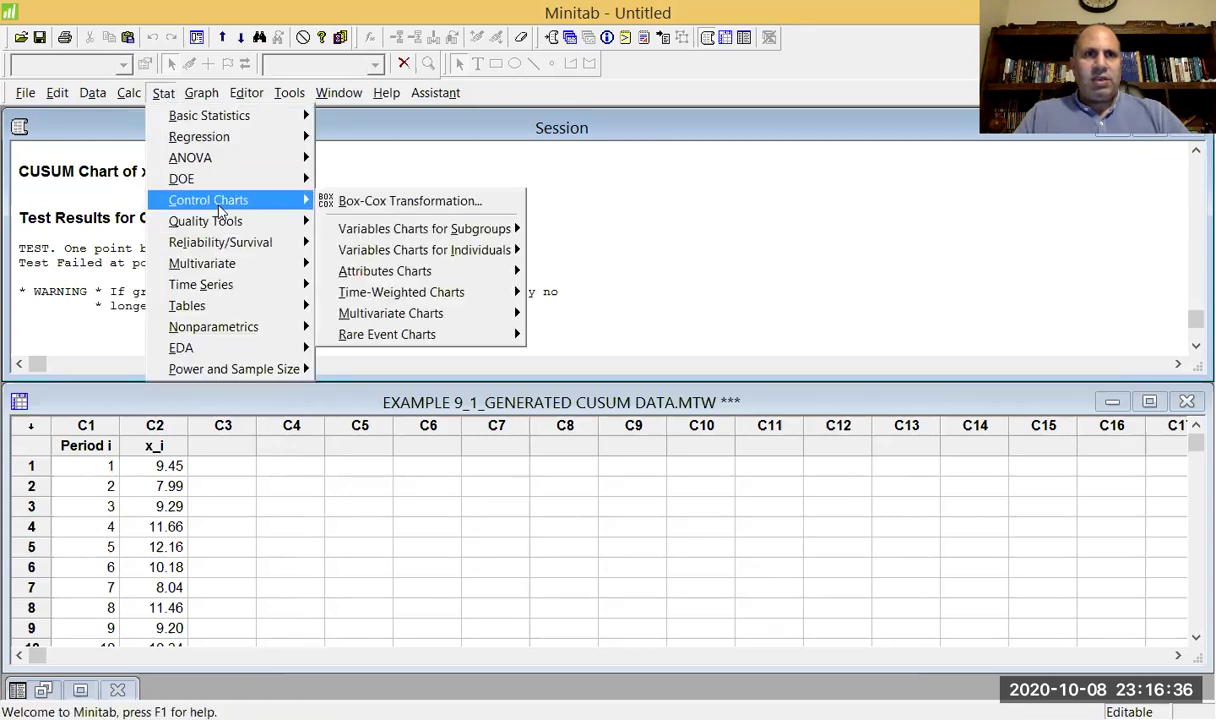
mouse_move(415, 295)
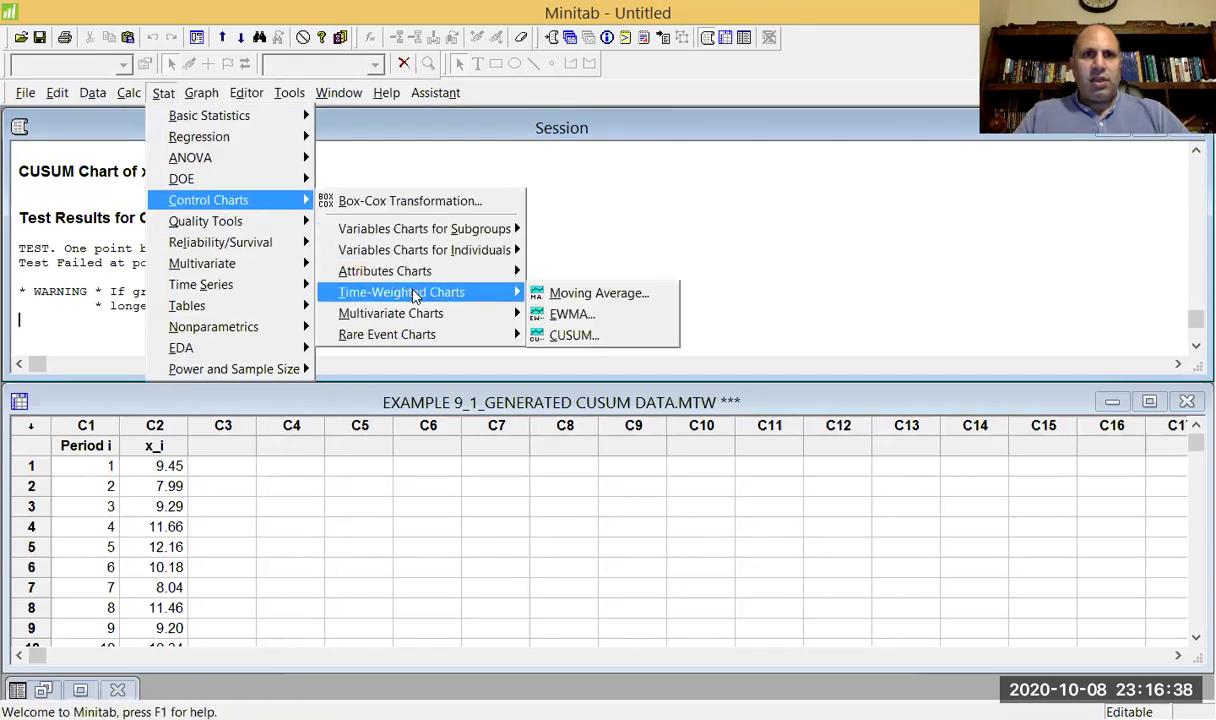
left_click(576, 316)
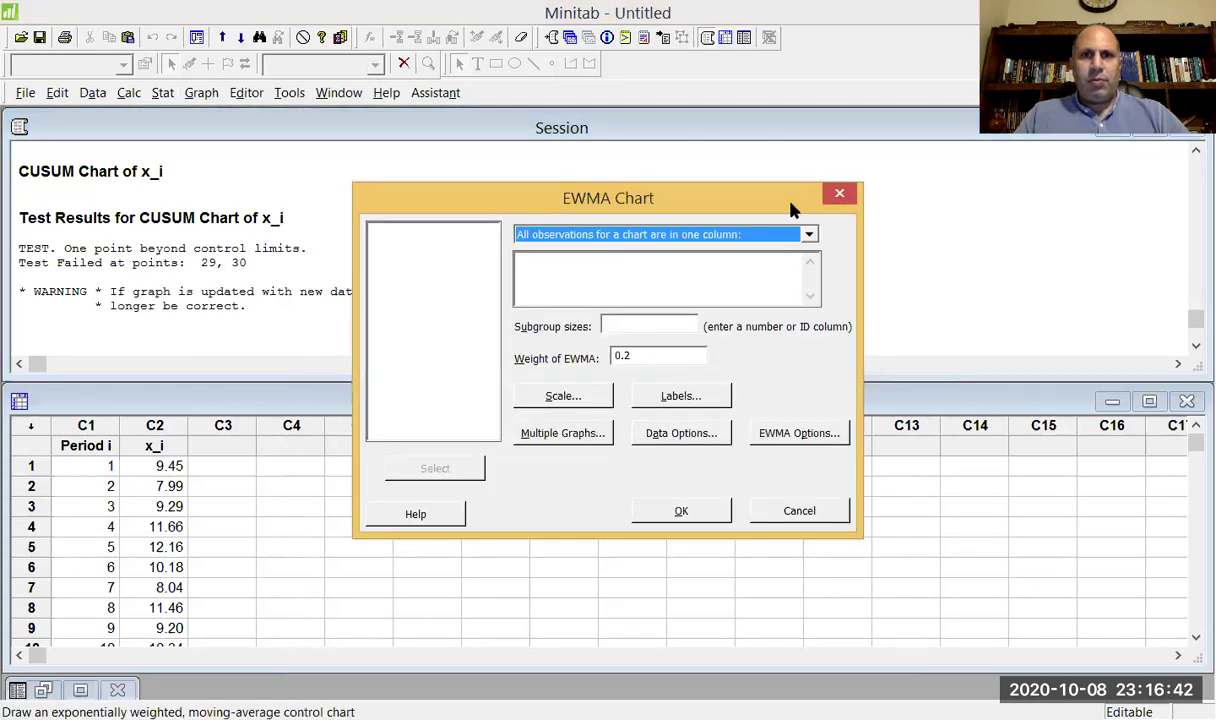
left_click(677, 356)
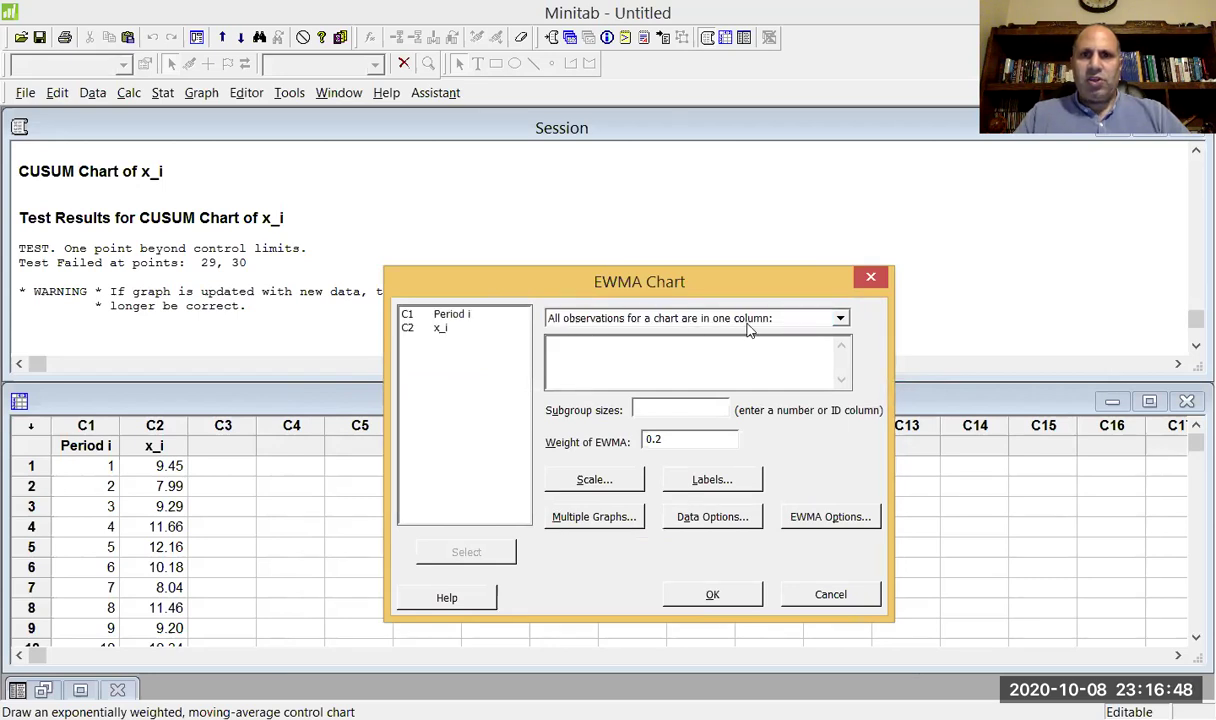
double_click(444, 332)
- Set the EWMA chart's subgroup size to 1 and the weight of EWMA to 0.1
type("1")
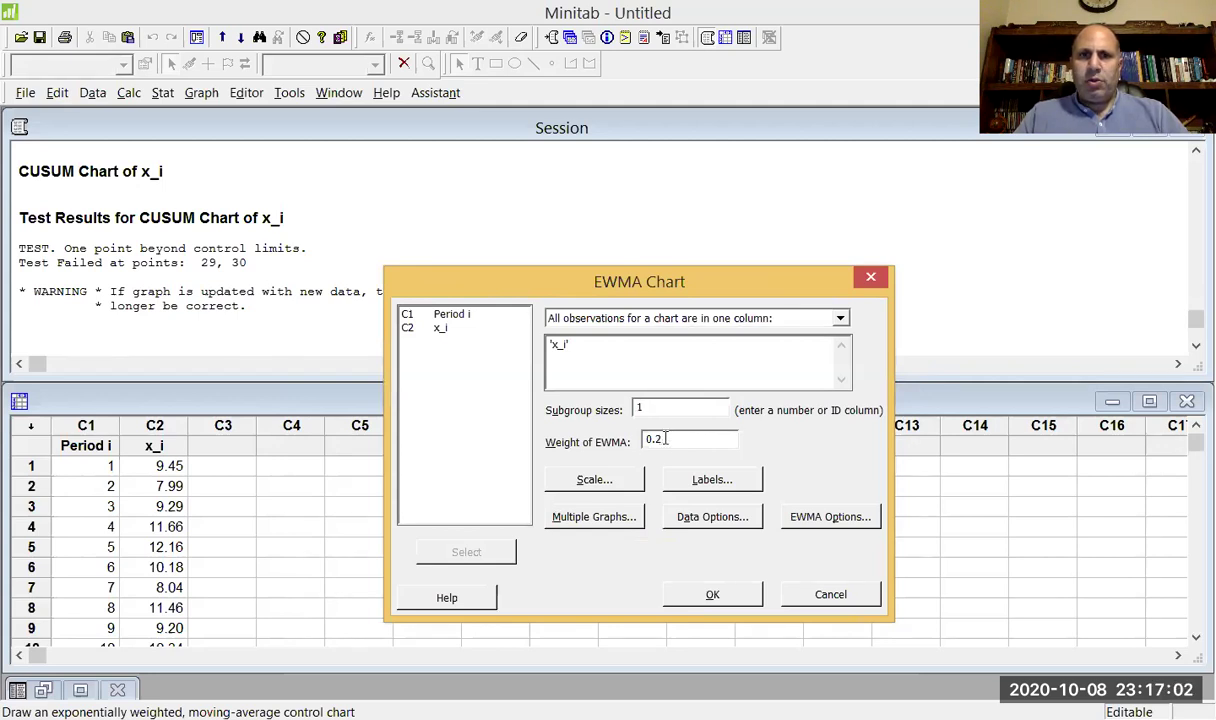
left_click(665, 439)
key("BackSpace")
type("1")
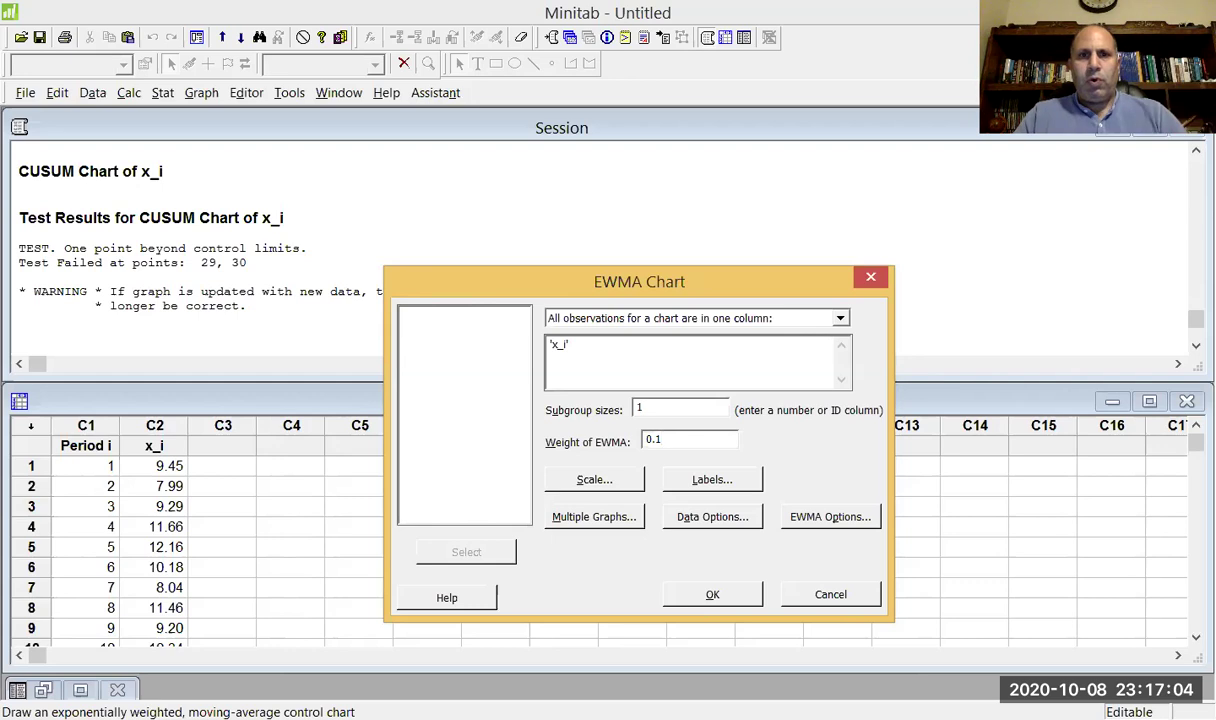
- Specify a mean of 10 and a standard deviation of 1 in the EWMA options
left_click(810, 517)
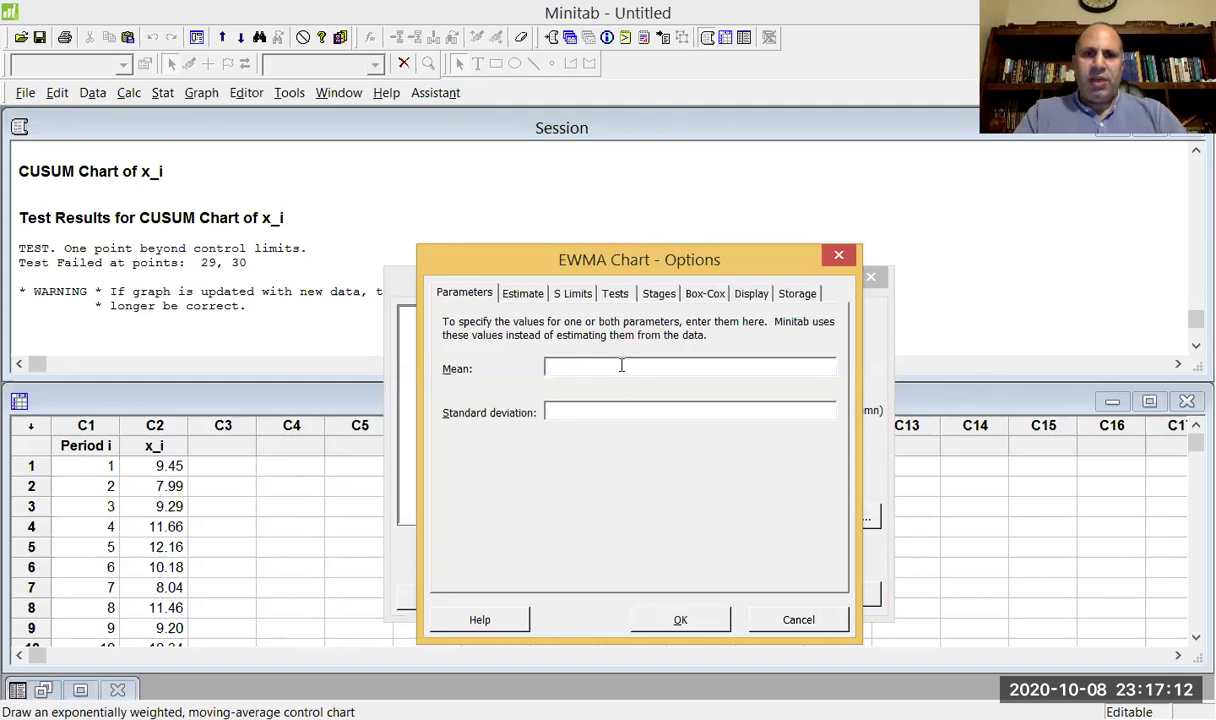
type("10")
left_click(630, 410)
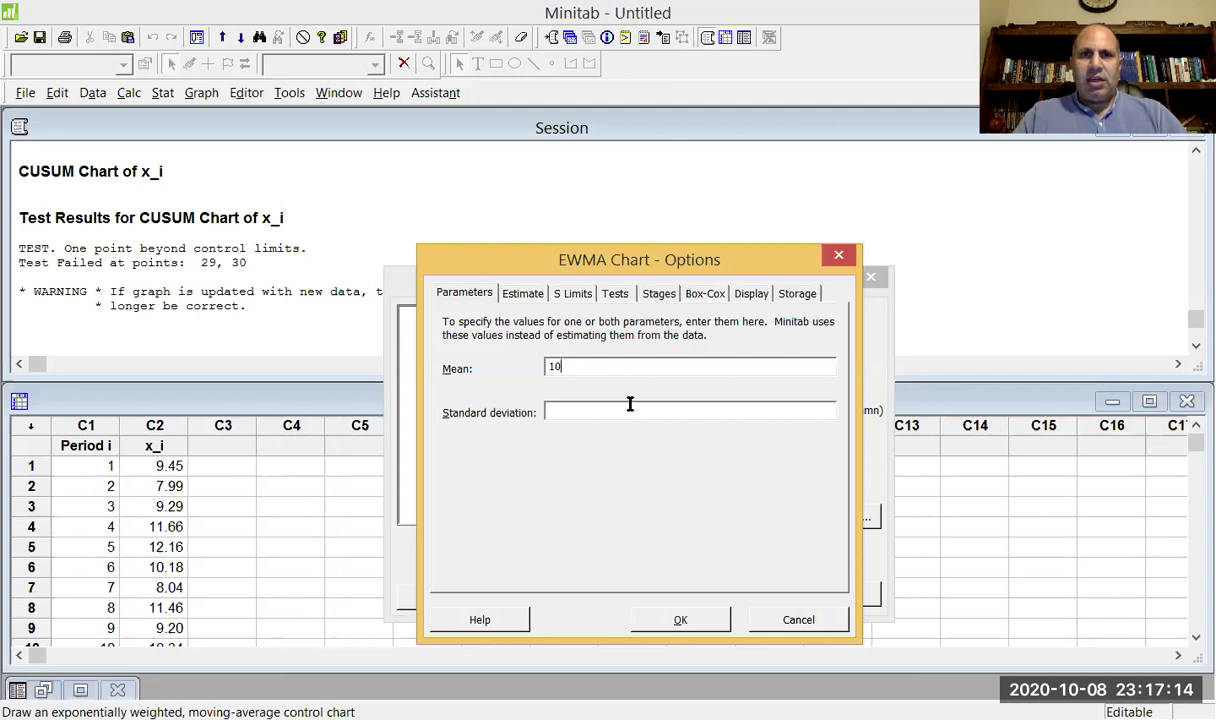
type("1")
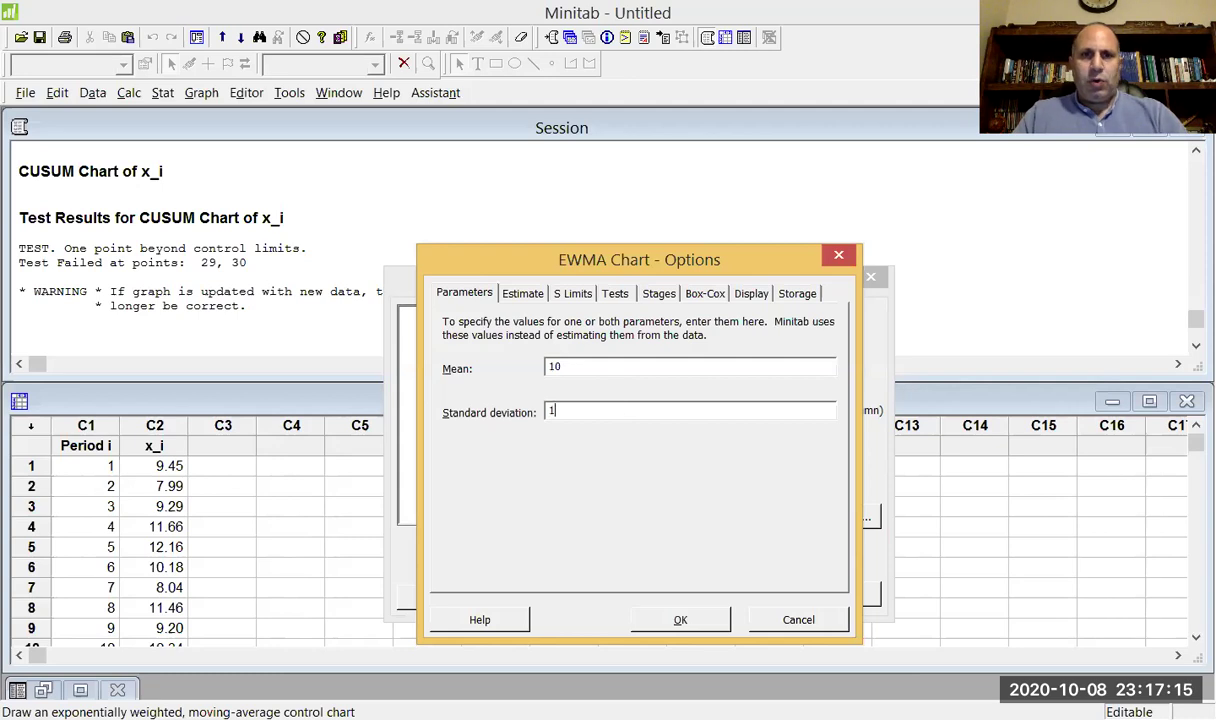
- Display the EWMA chart's control limits at 2.7 multiples of the standard deviation
left_click(523, 294)
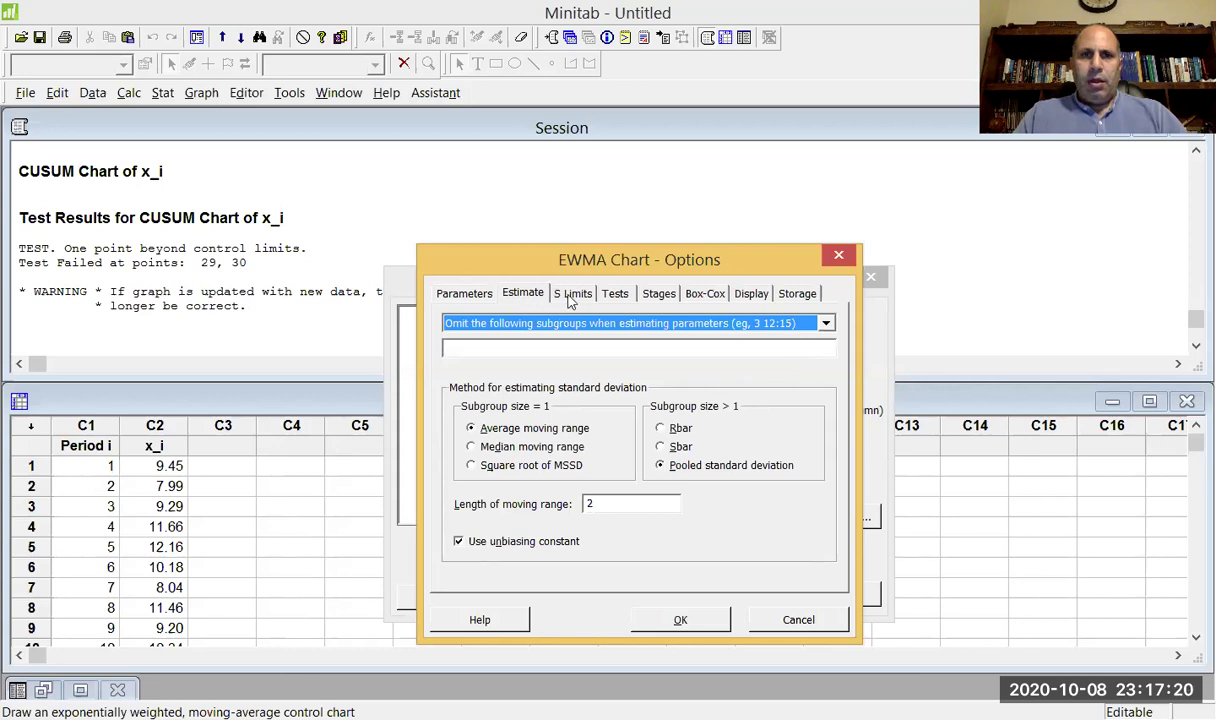
left_click(571, 299)
left_click(688, 336)
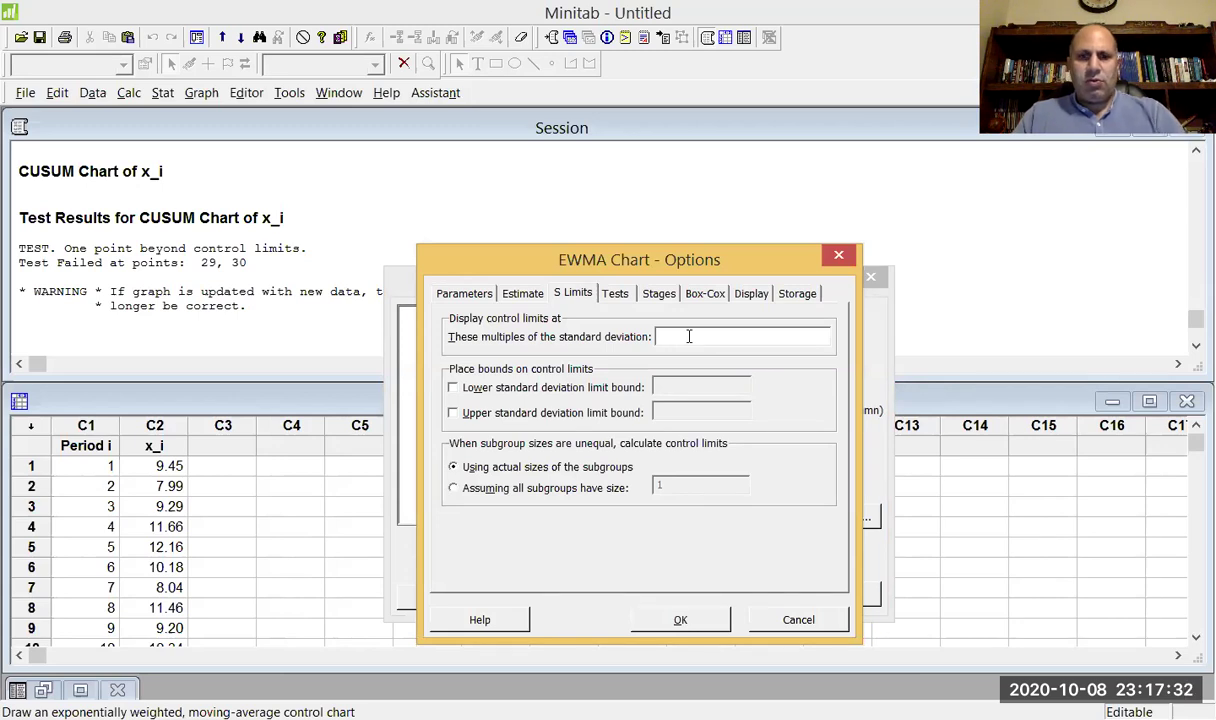
type("2.7")
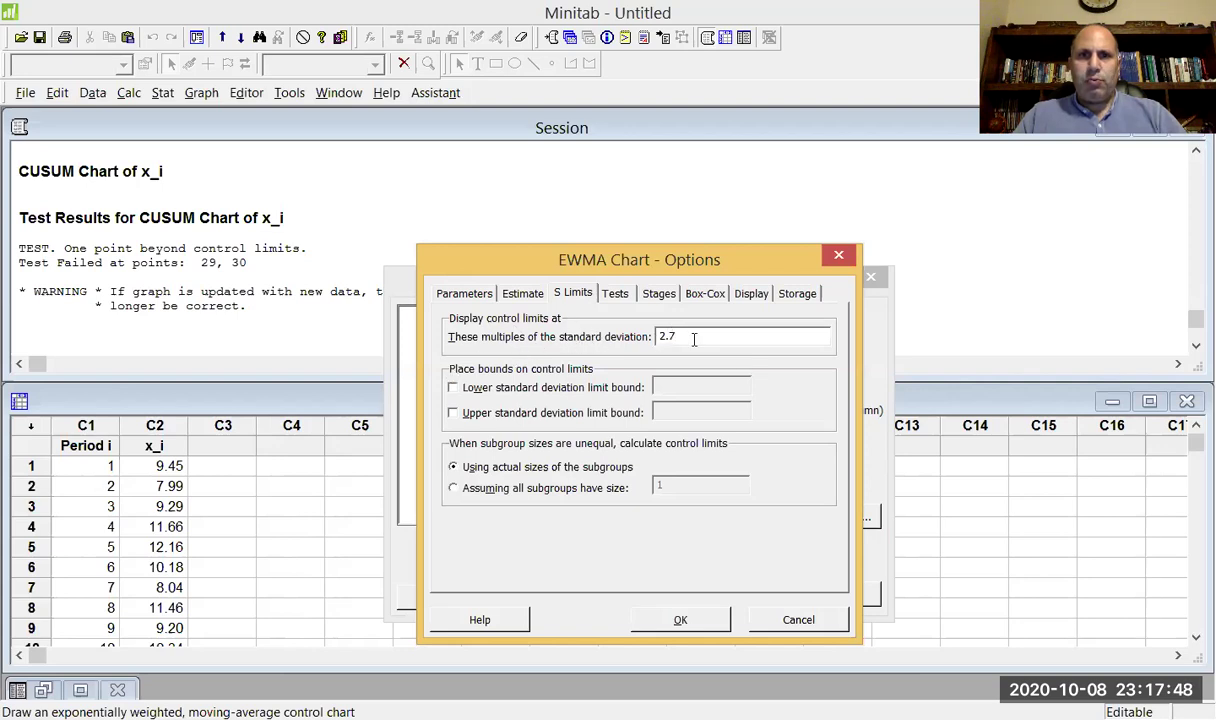
- Set K to 2.7 for the EWMA test of one point beyond K standard deviations from the center line
left_click(619, 301)
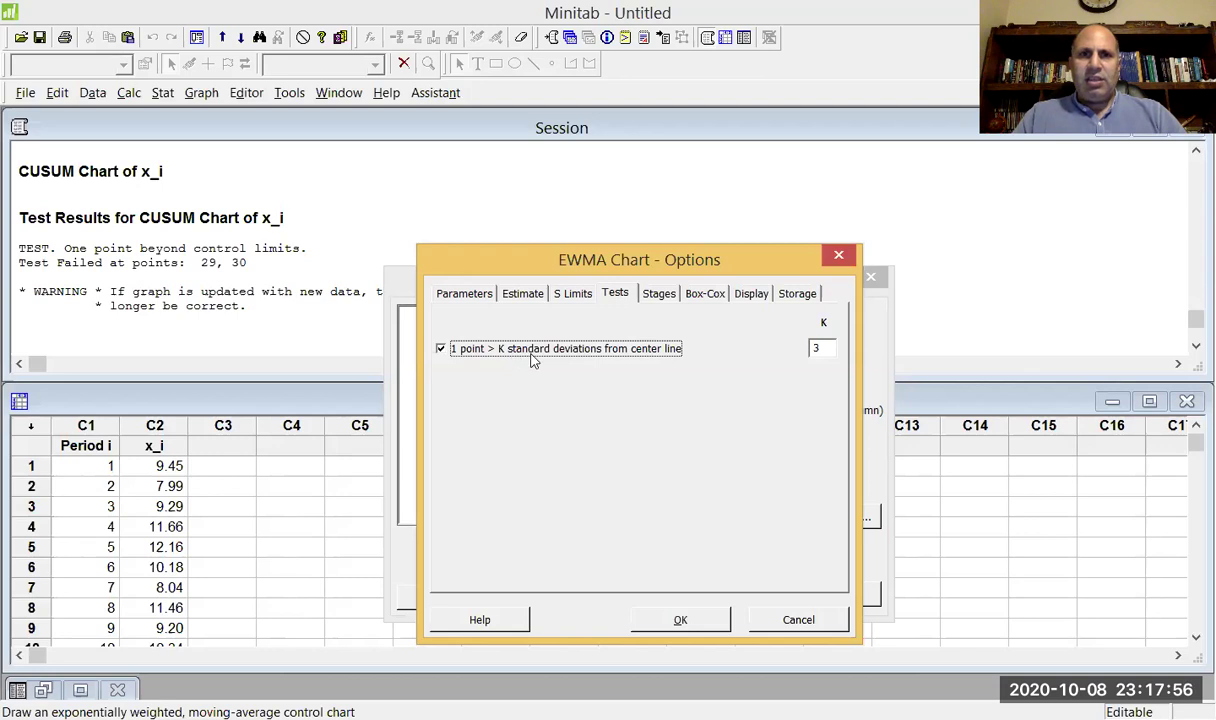
double_click(825, 347)
type("2.7")
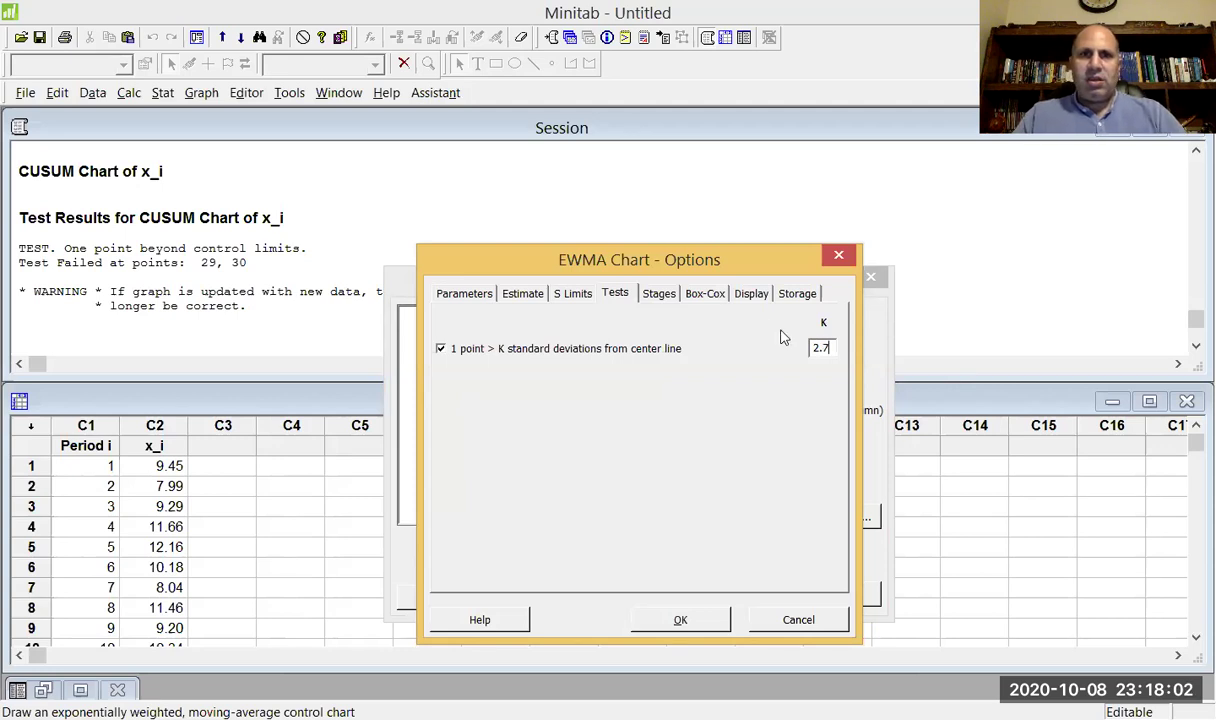
- Review the stages, Box-Cox, display and storage options, keep their defaults, and generate the EWMA chart
left_click(668, 294)
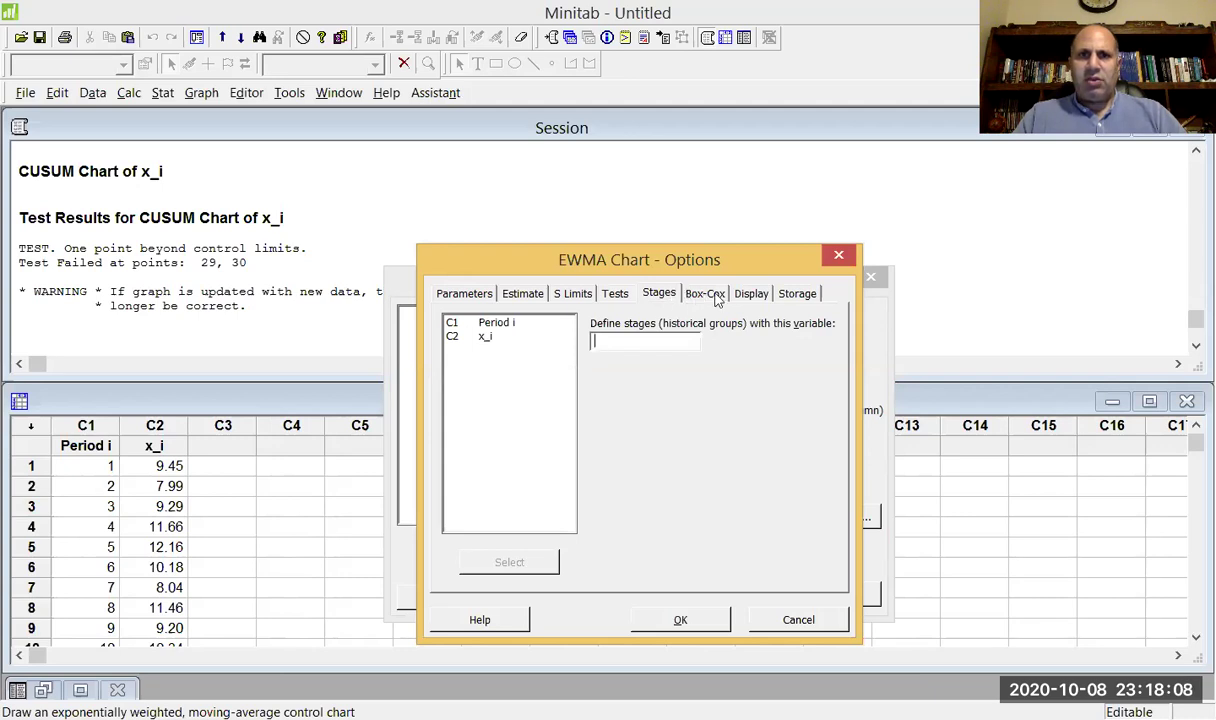
left_click(705, 299)
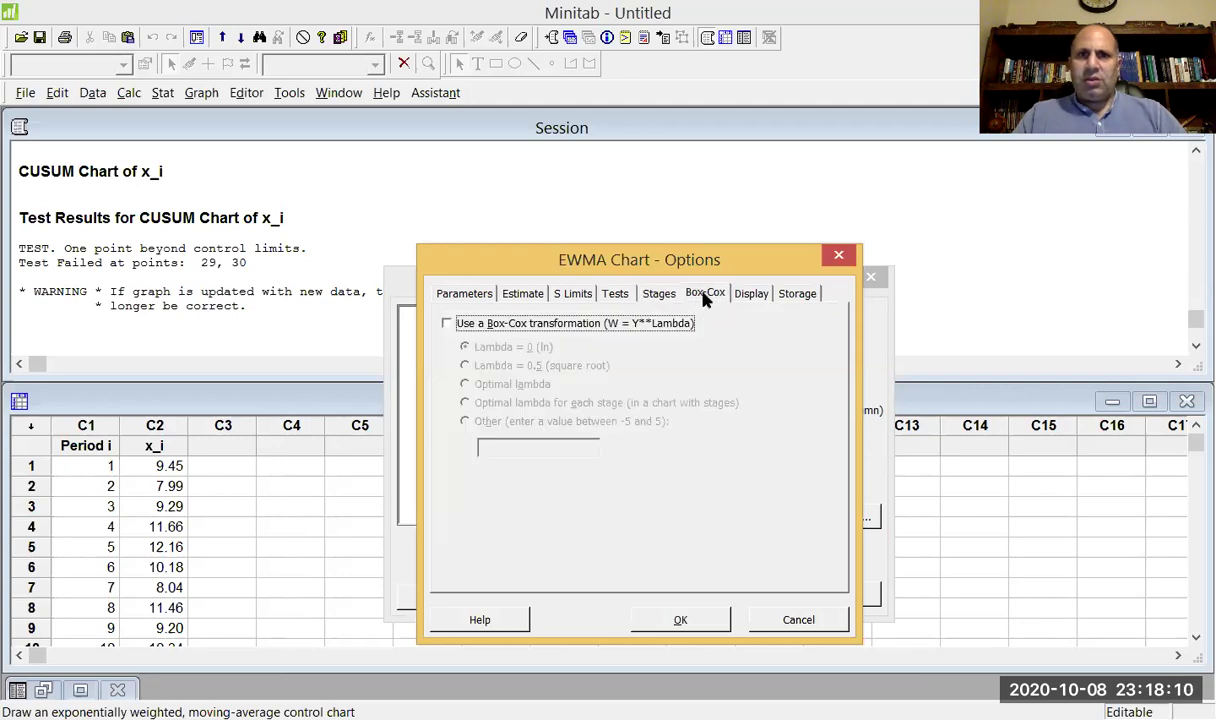
left_click(756, 294)
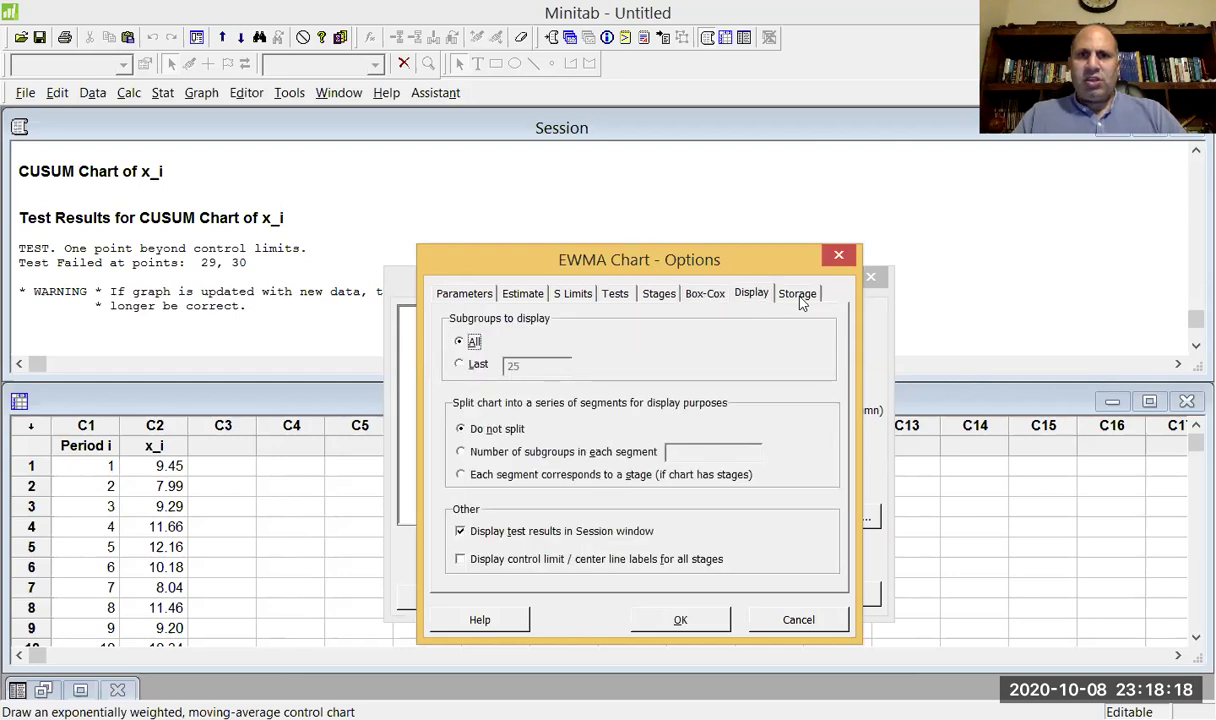
left_click(800, 294)
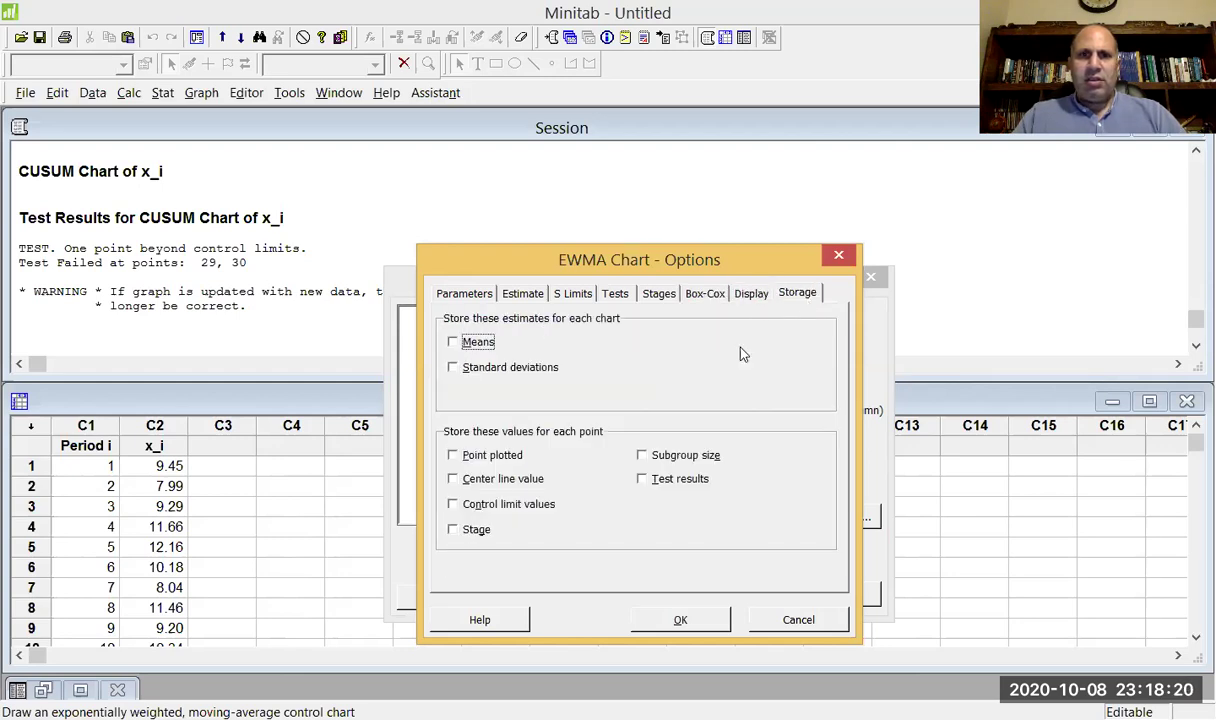
left_click(680, 620)
left_click(709, 596)
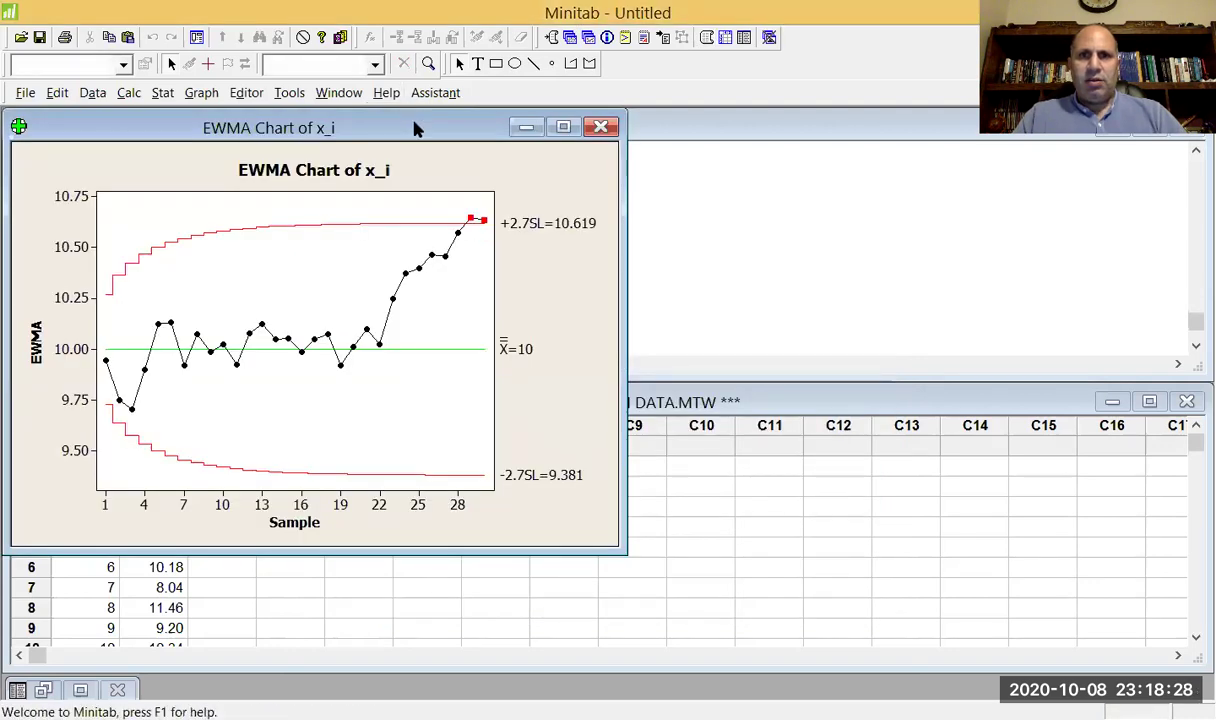
- Move the EWMA chart off the session results, inspect the point at sample 29, and close the chart without saving it
left_click_drag(417, 128, 672, 264)
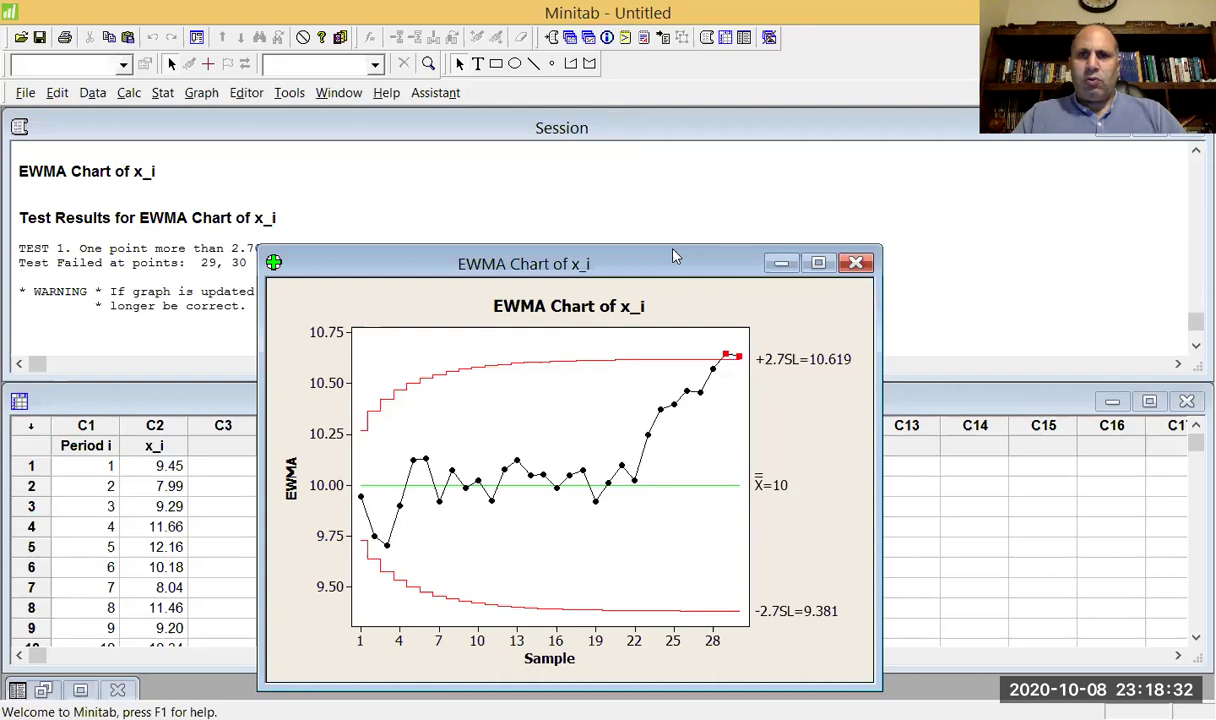
left_click_drag(675, 256, 715, 219)
mouse_move(766, 320)
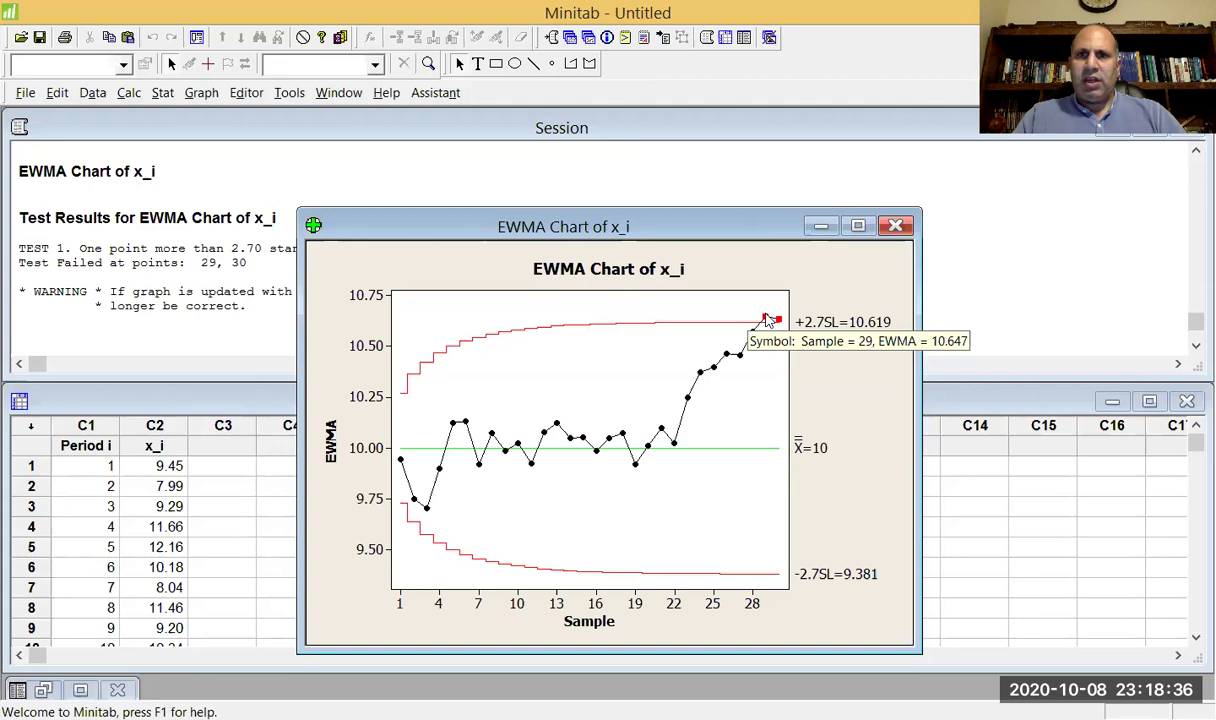
left_click_drag(790, 229, 918, 171)
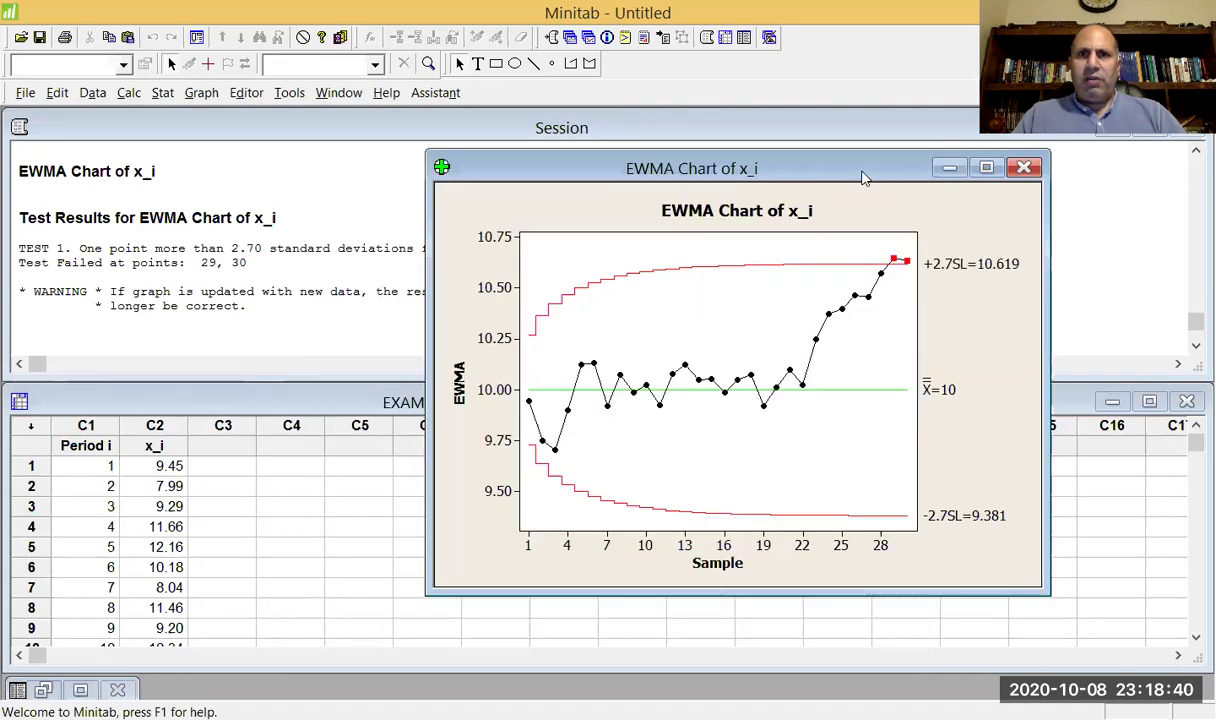
left_click(1023, 167)
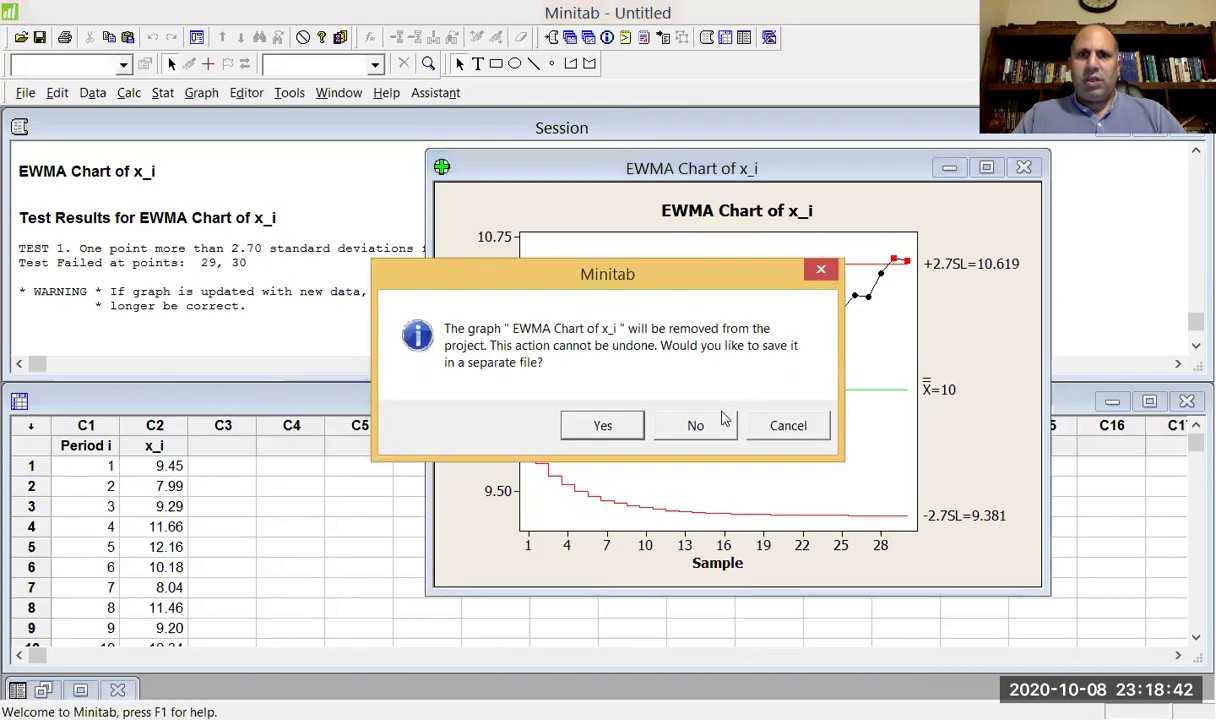
left_click(719, 425)
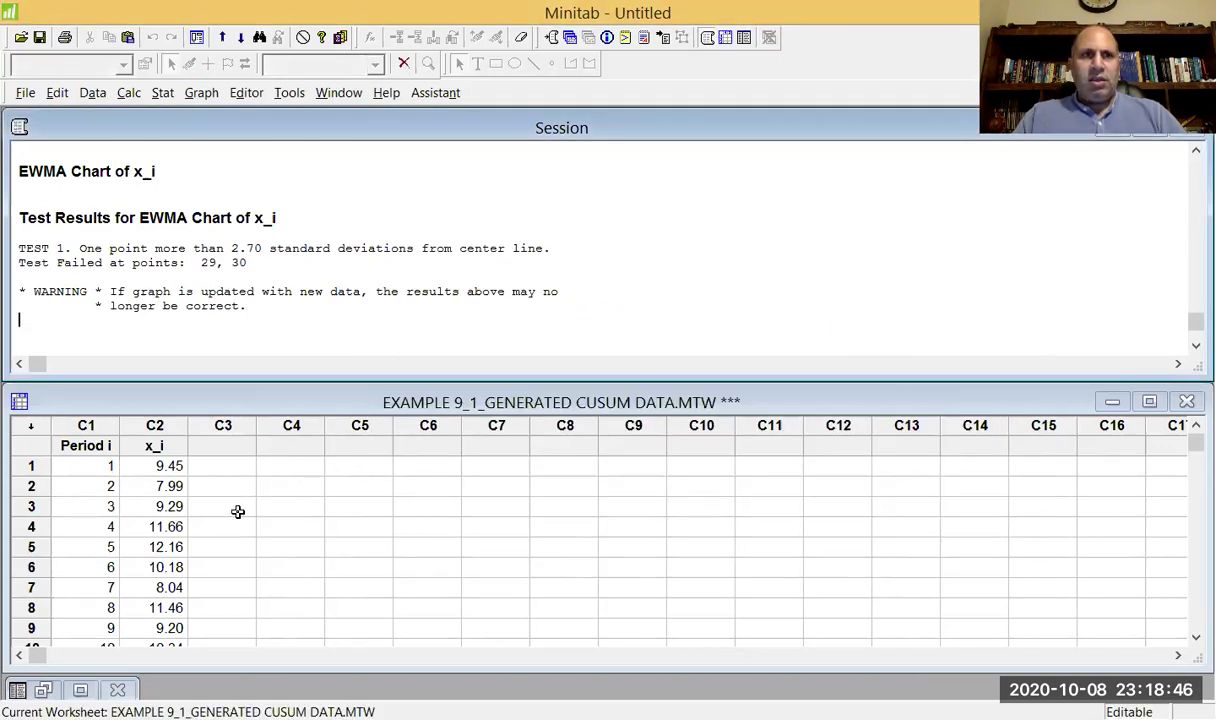
- Start an Individual Distribution Identification with x_i as the single data column
left_click(163, 93)
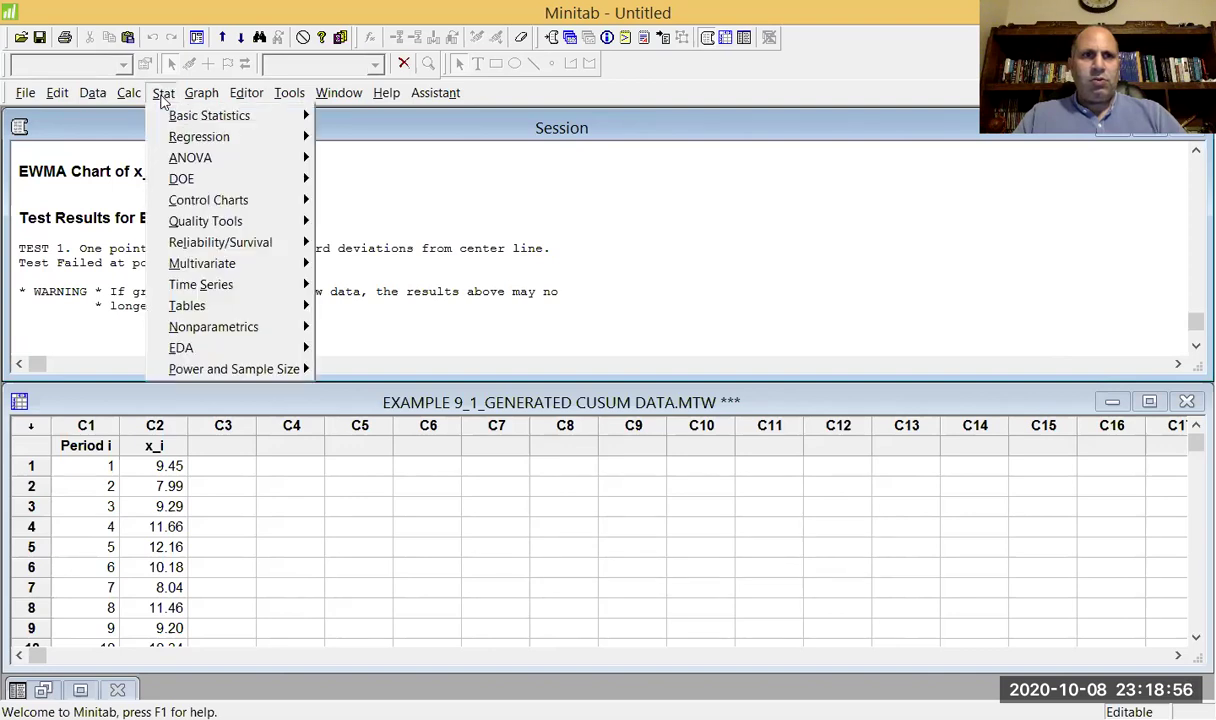
mouse_move(226, 230)
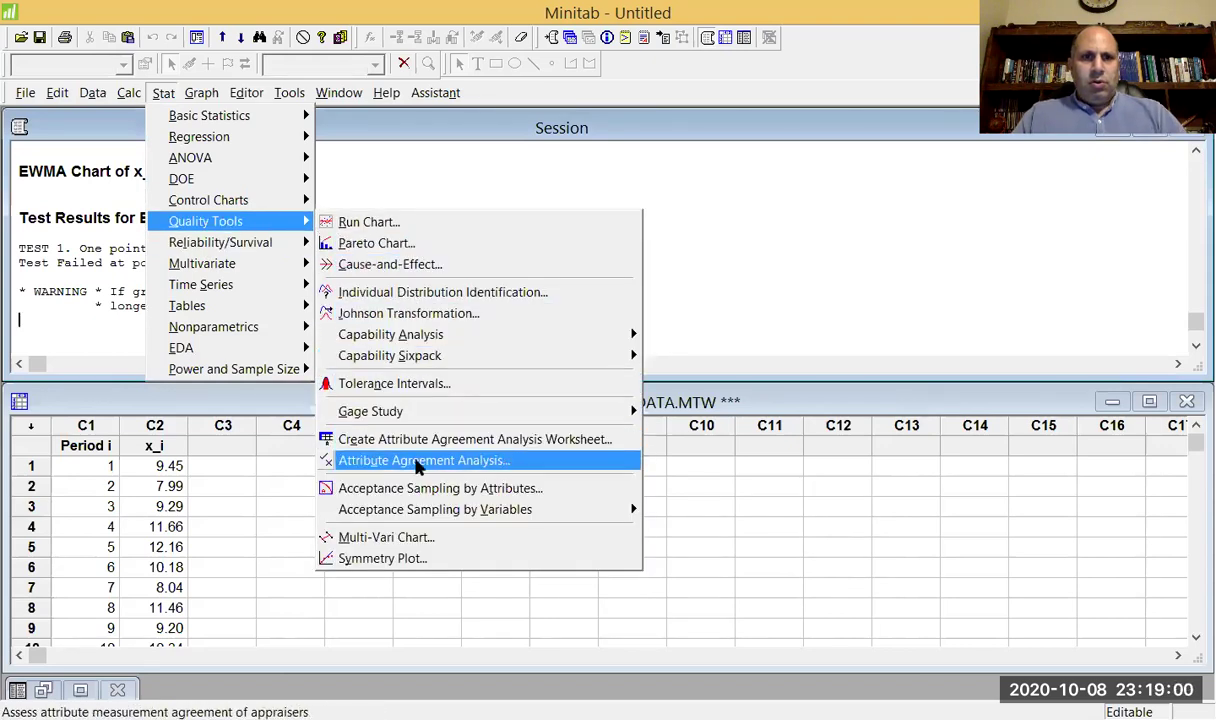
left_click(437, 294)
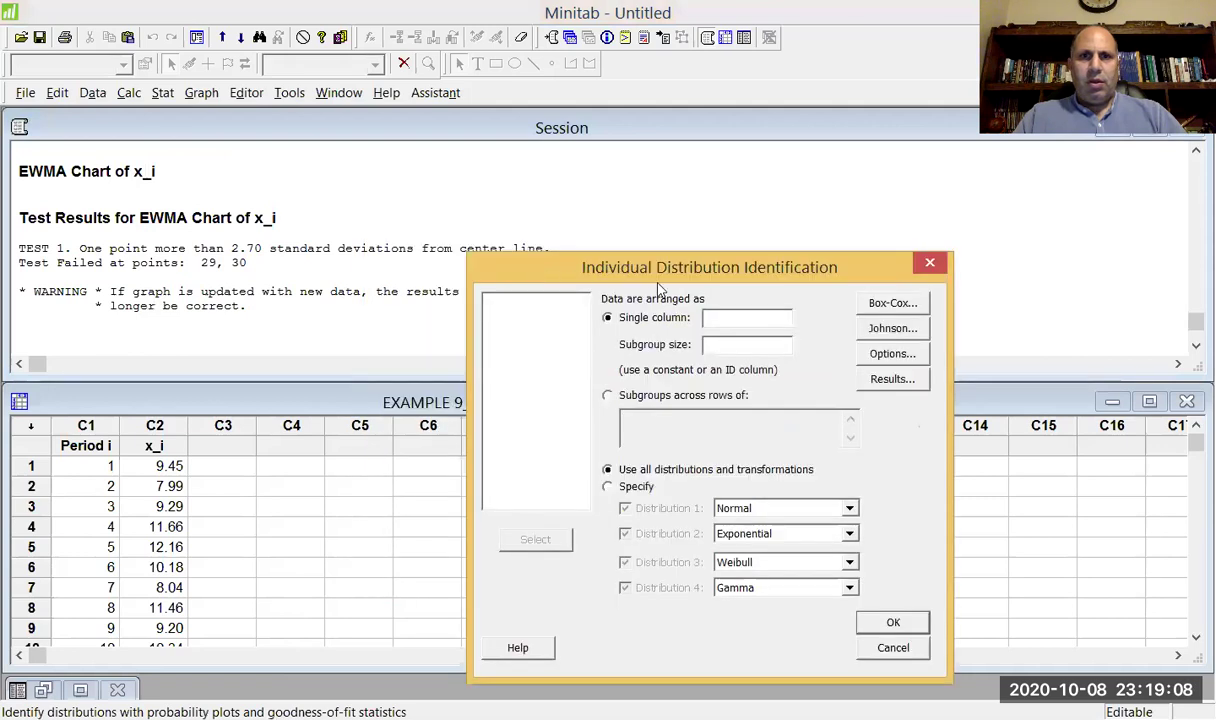
double_click(522, 315)
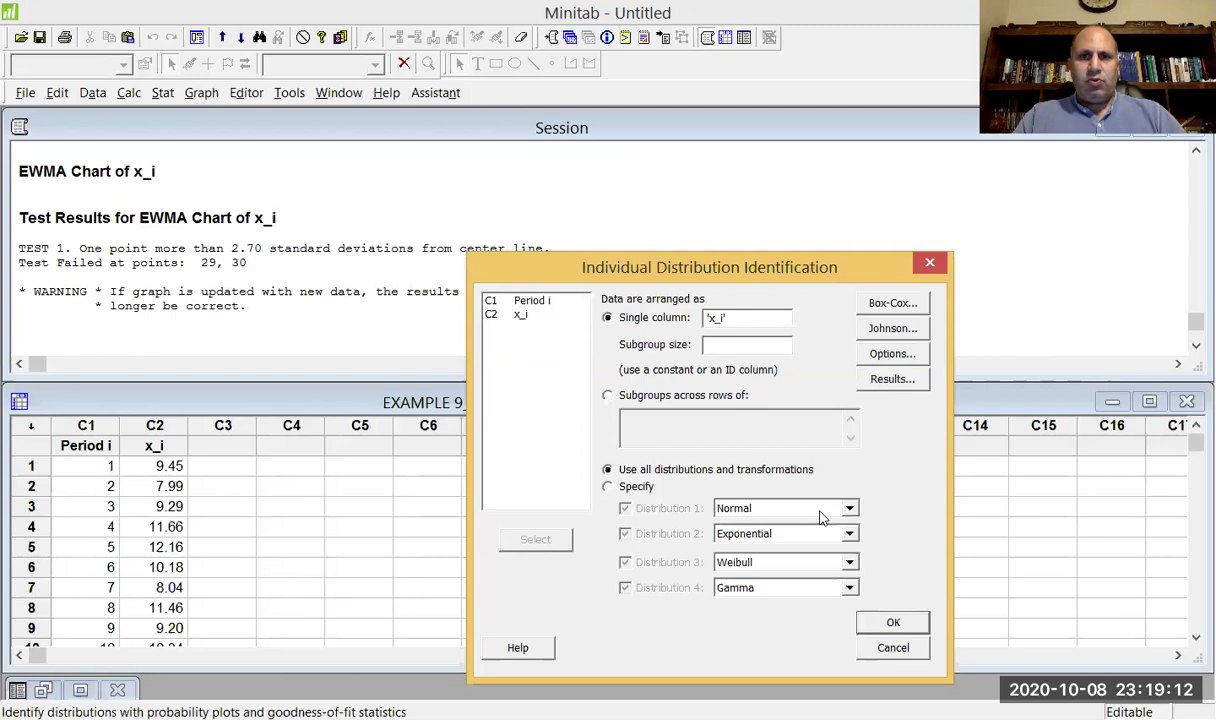
- Restrict the identification to the Normal distribution, excluding Exponential, Weibull and Gamma, and generate the probability plot
left_click(633, 489)
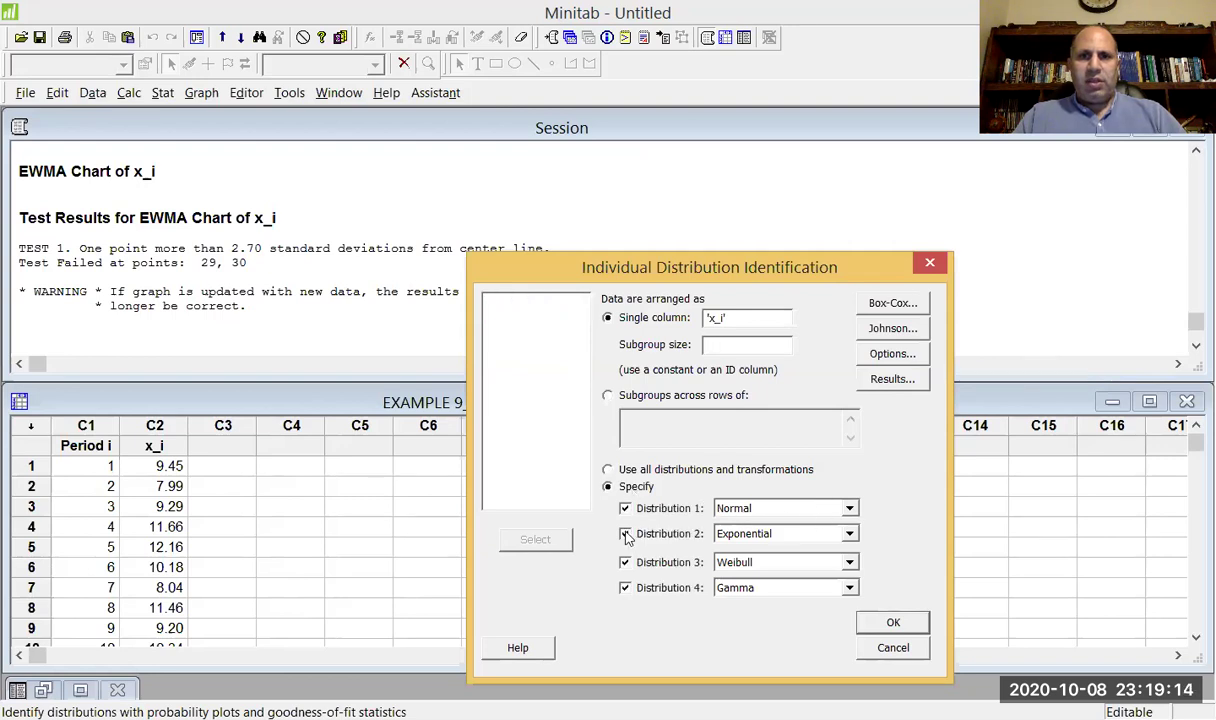
left_click(625, 533)
left_click(626, 564)
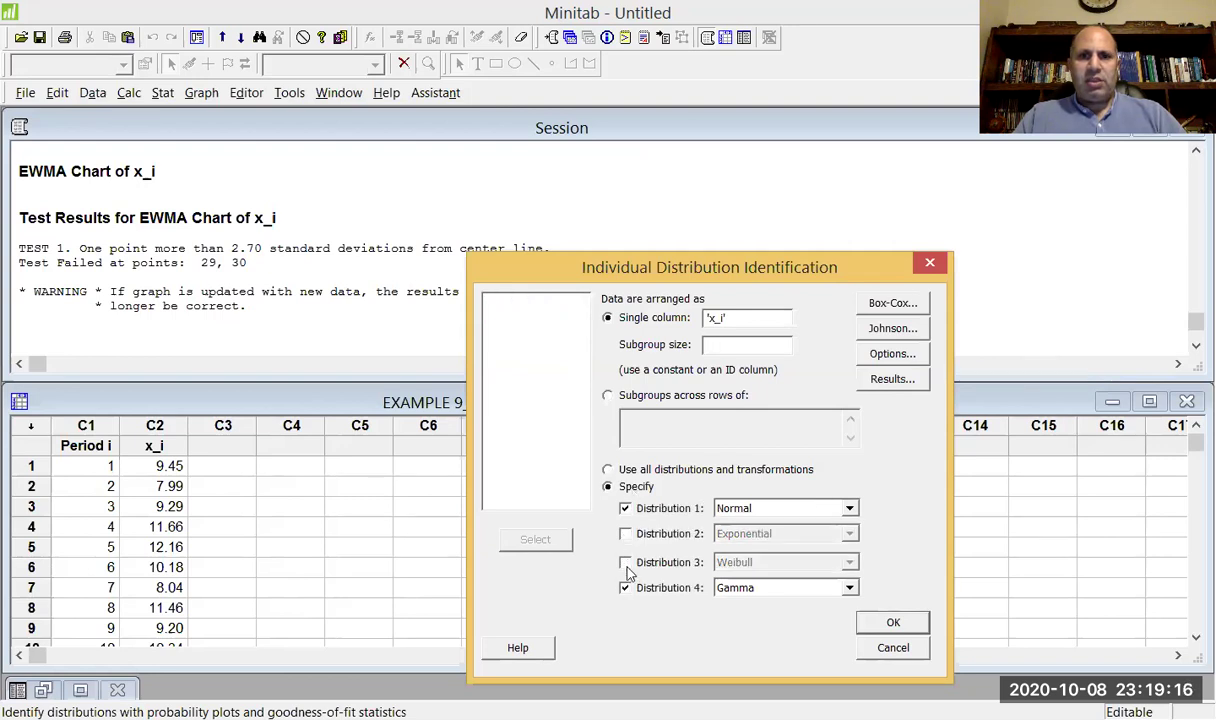
left_click(627, 590)
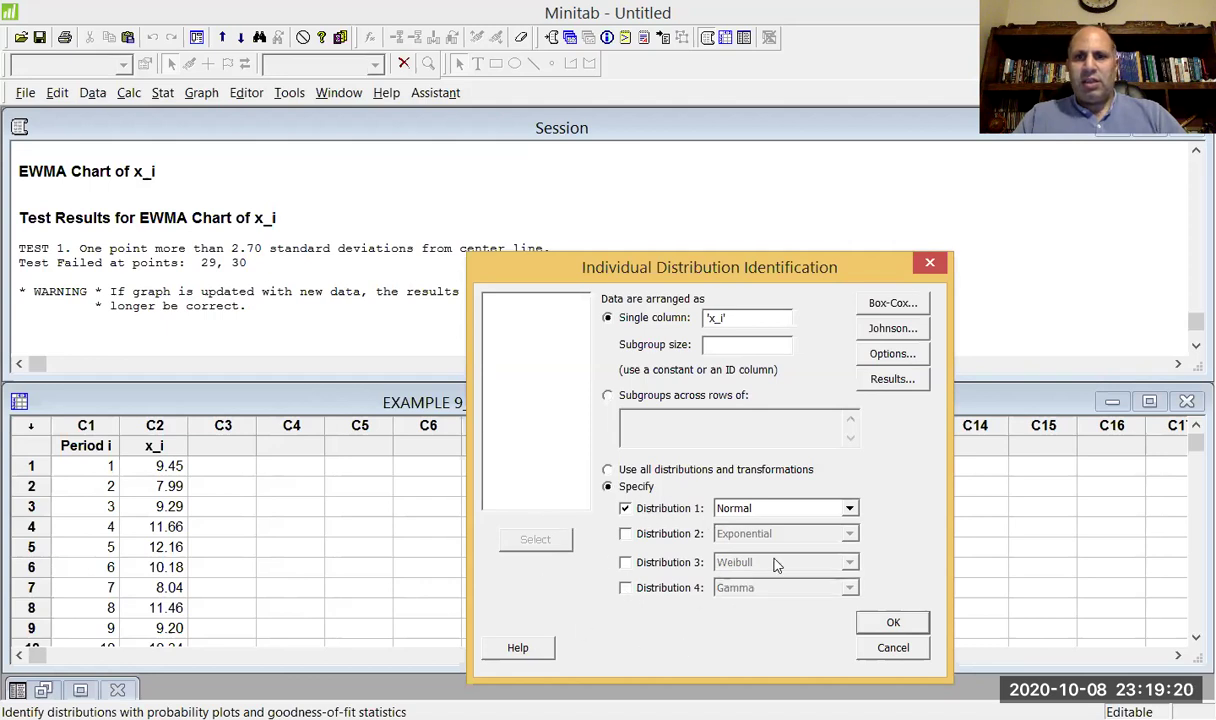
left_click_drag(785, 280, 806, 211)
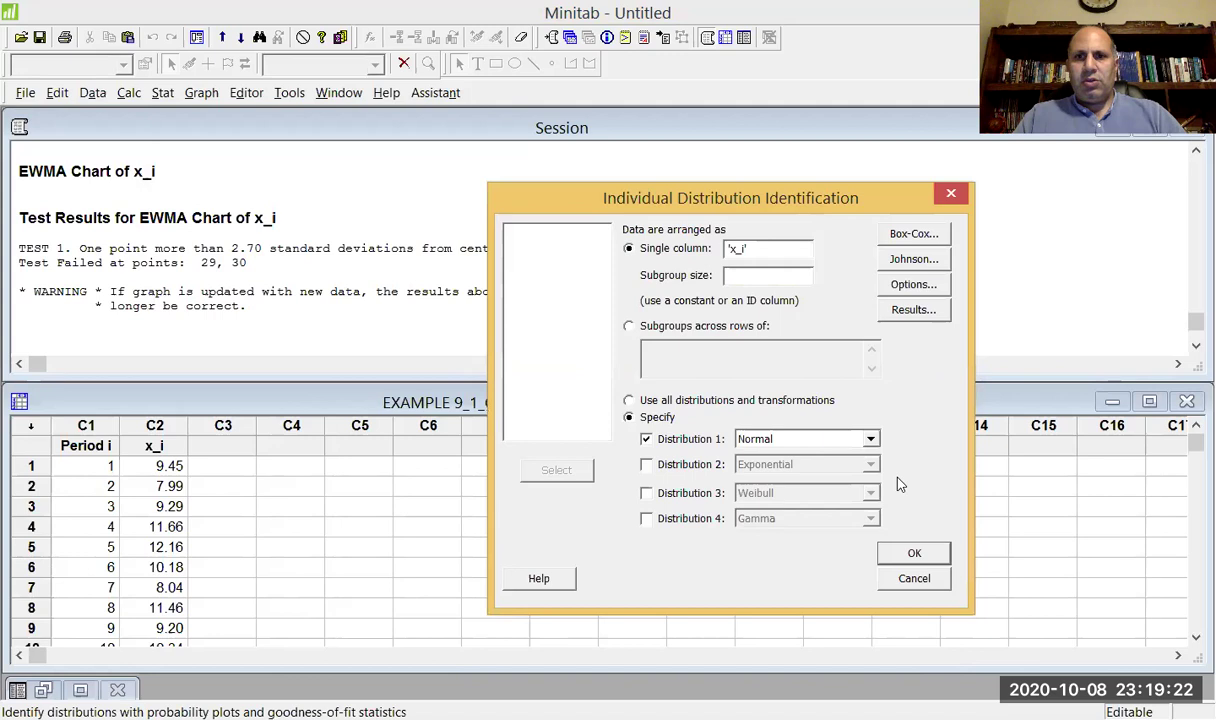
left_click(918, 553)
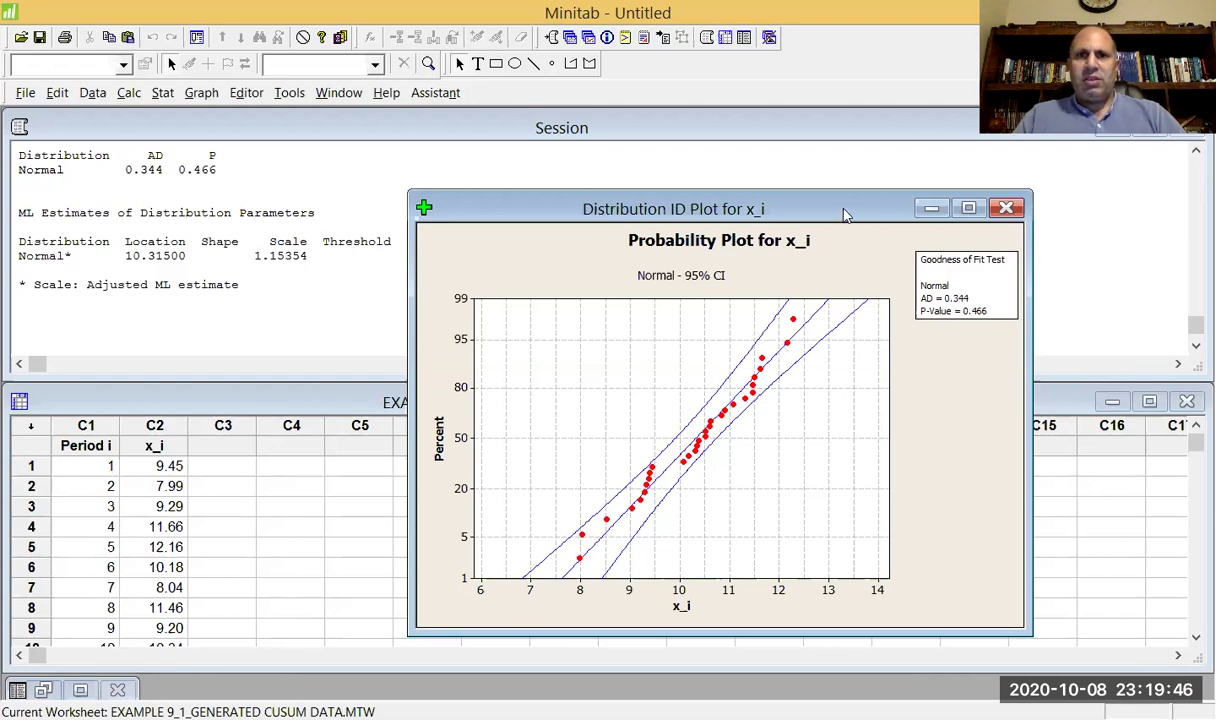
- Move the probability plot of x_i slightly upward and close it without saving it to a separate file
left_click_drag(843, 214, 853, 179)
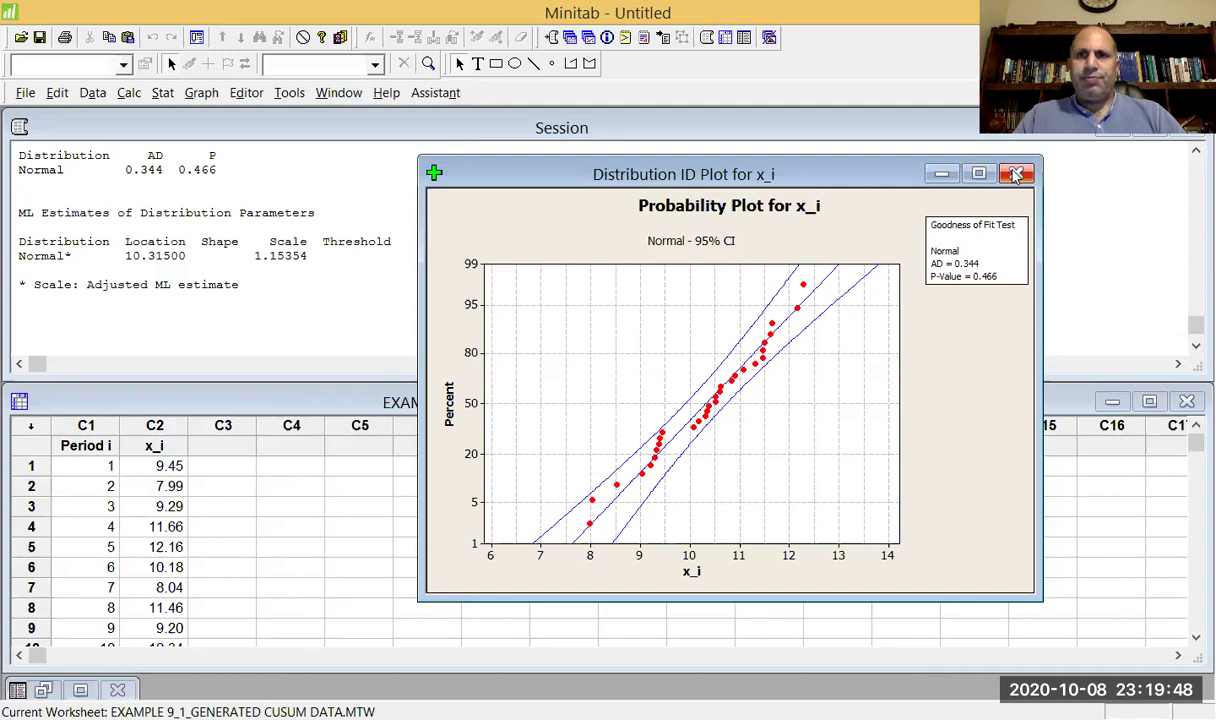
left_click(1015, 175)
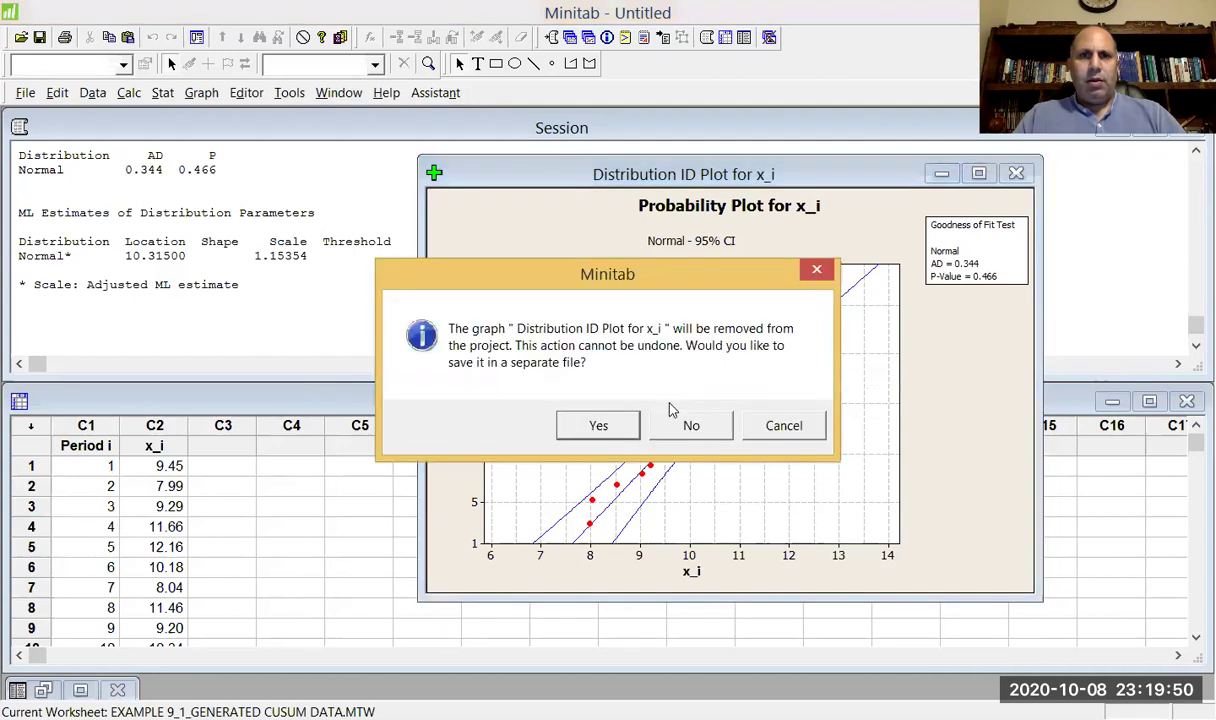
left_click(690, 425)
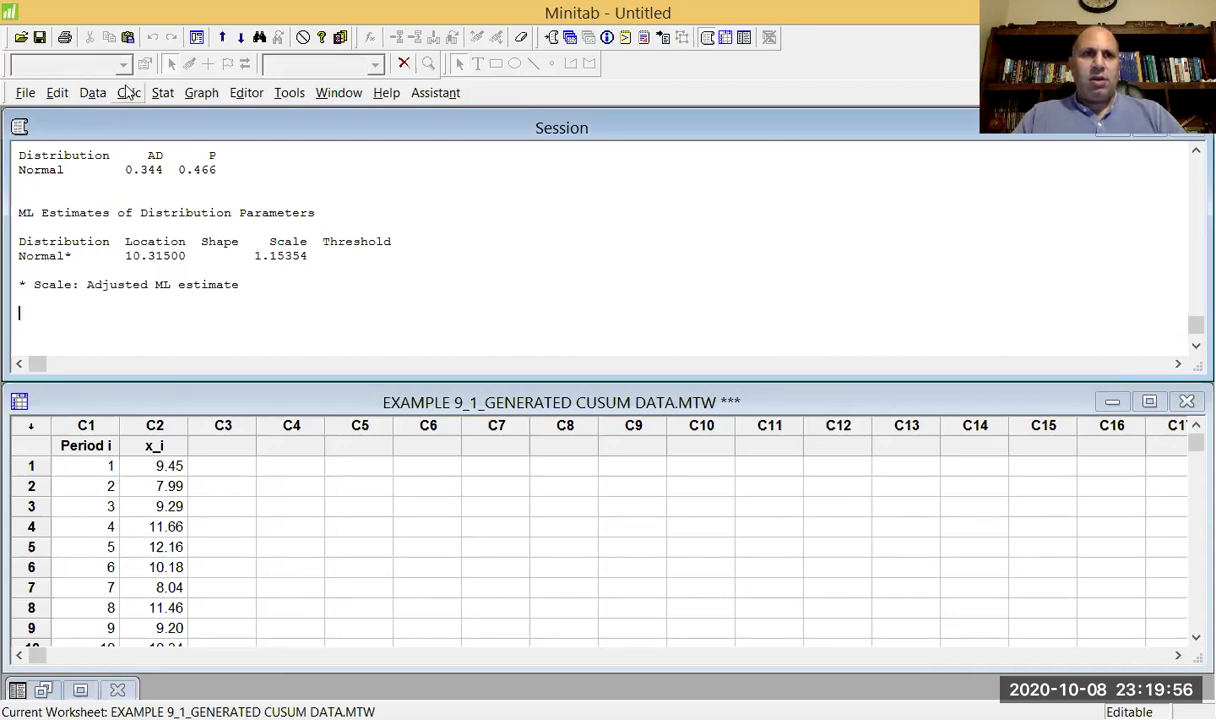
- Start a time-weighted Moving Average control chart with x_i as the single column of observations
left_click(162, 93)
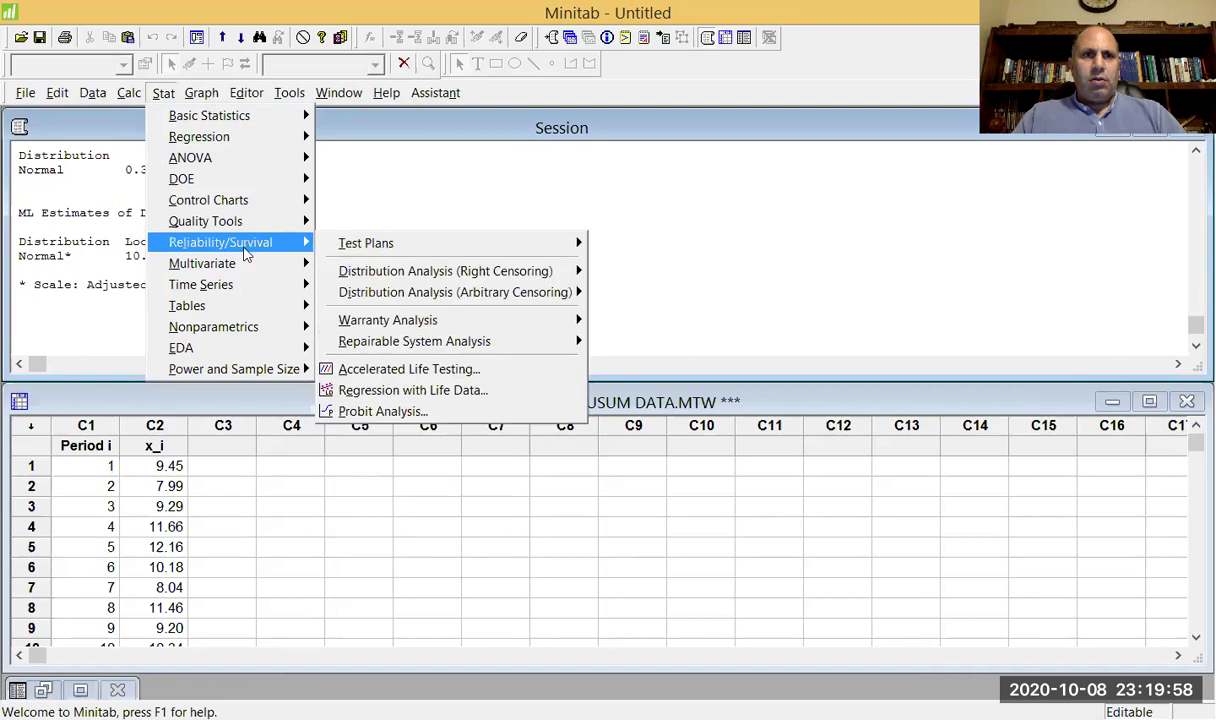
mouse_move(250, 286)
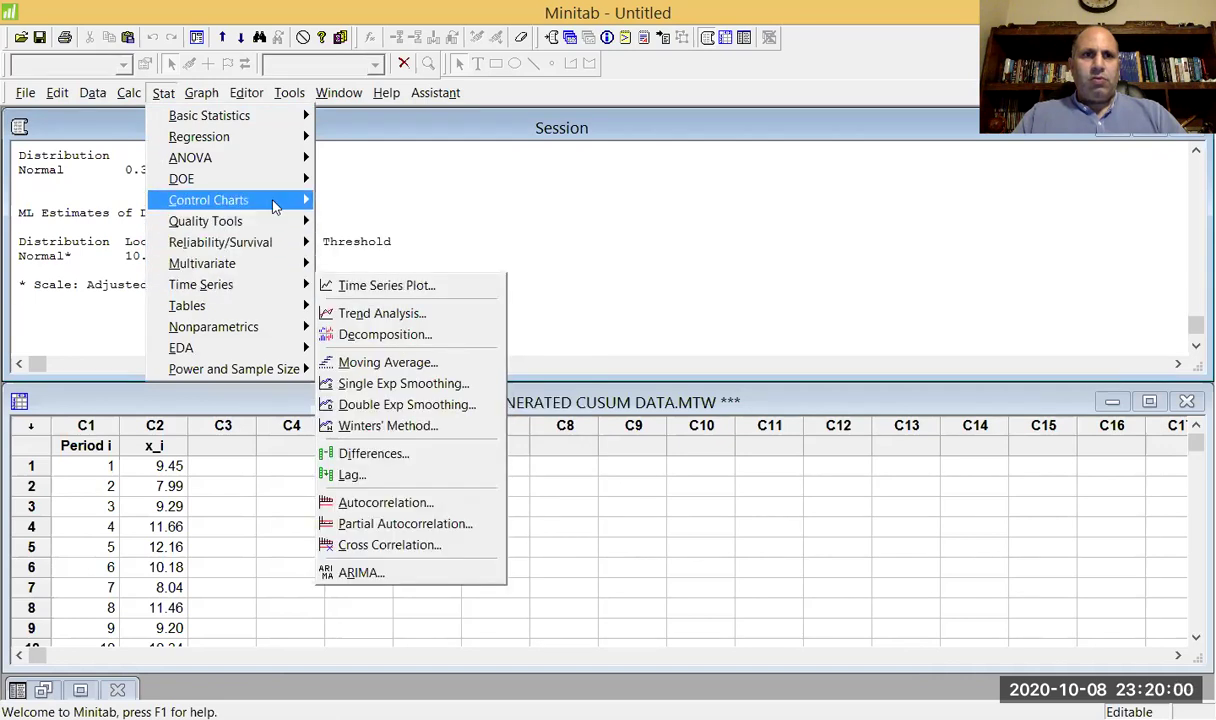
mouse_move(276, 204)
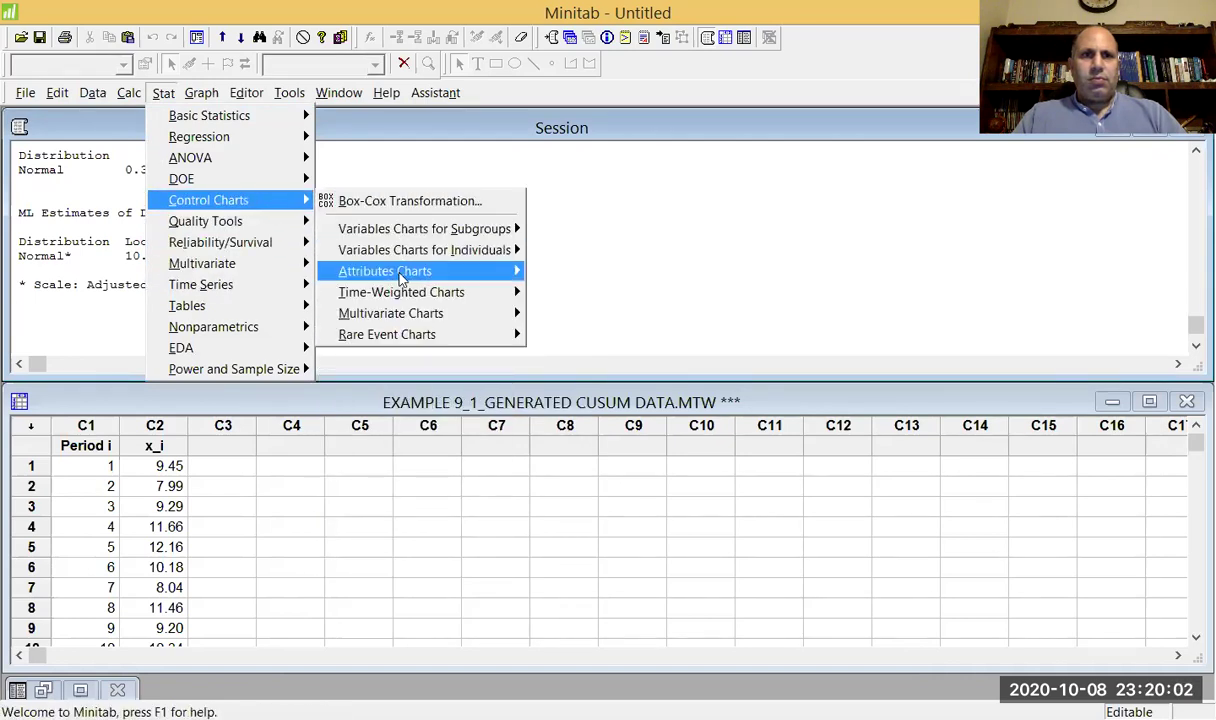
mouse_move(411, 291)
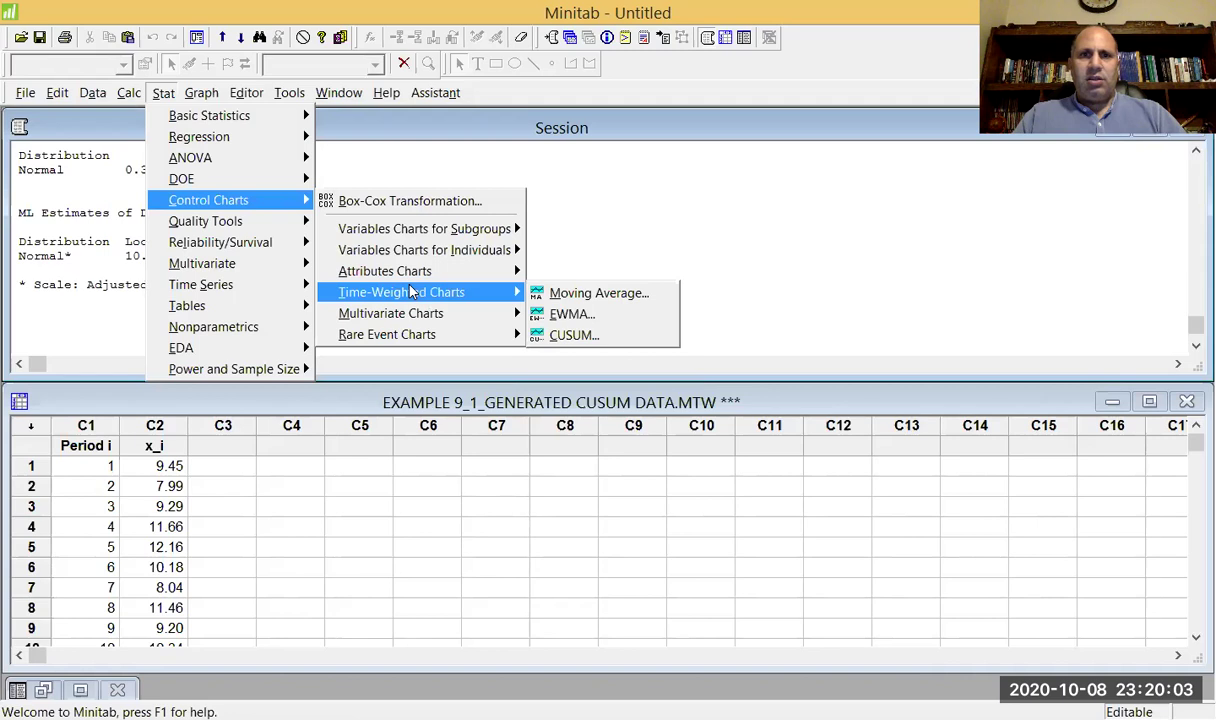
left_click(628, 297)
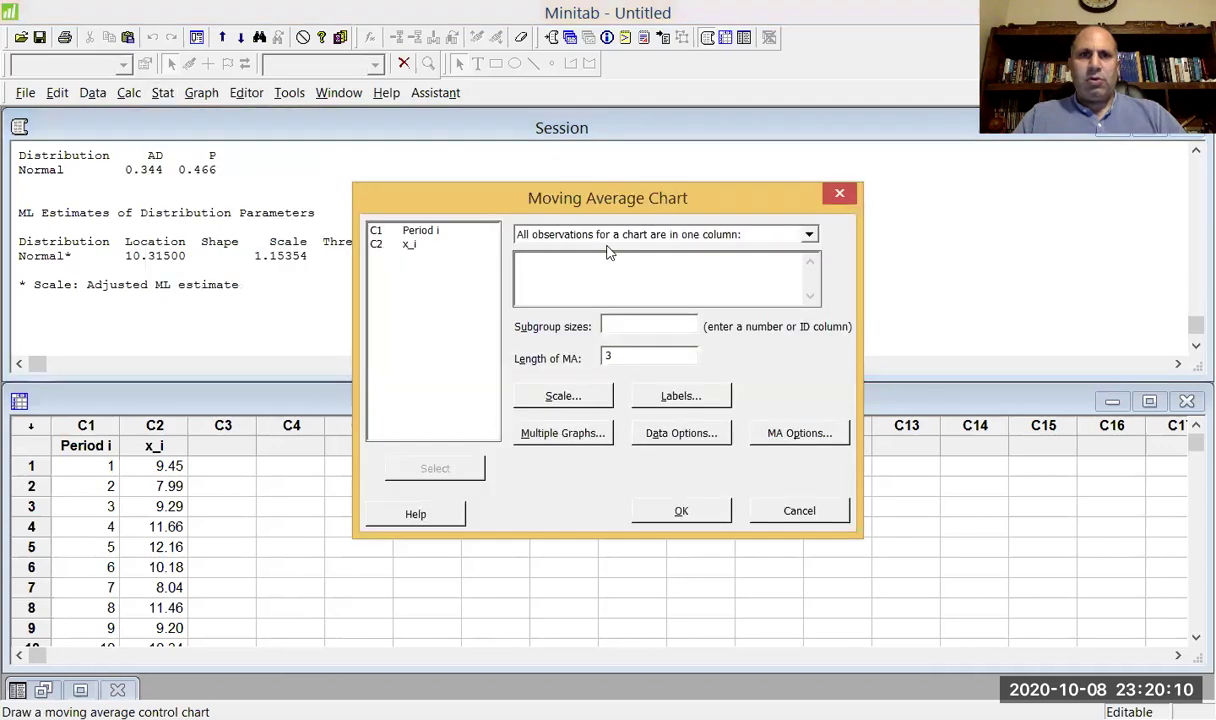
left_click_drag(463, 213, 455, 300)
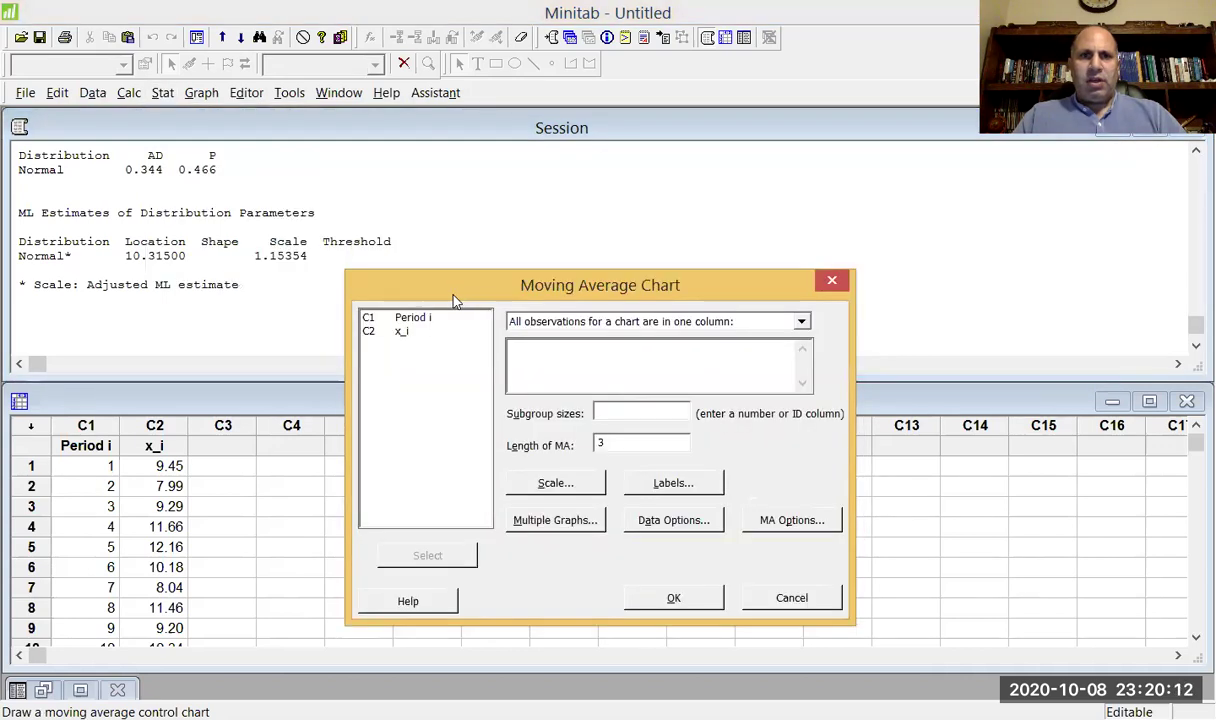
double_click(400, 333)
- Set the subgroup size to 1, generate the Moving Average chart, and move it off the session results
left_click(630, 415)
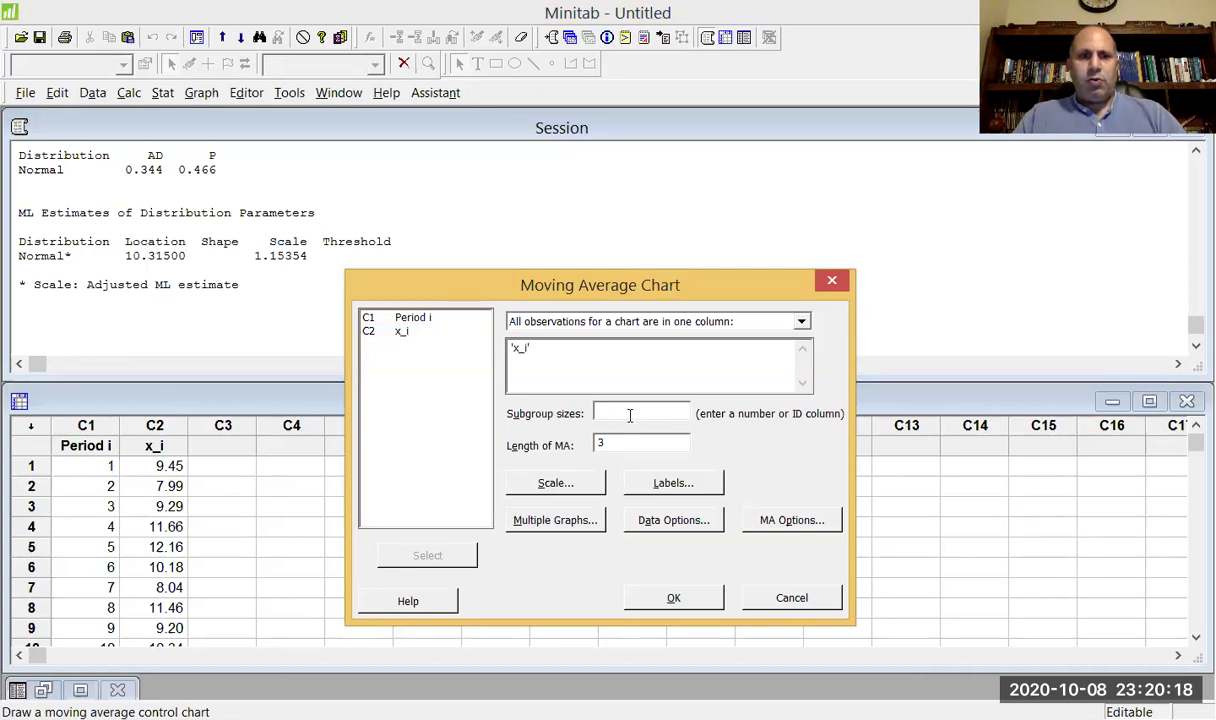
type("1")
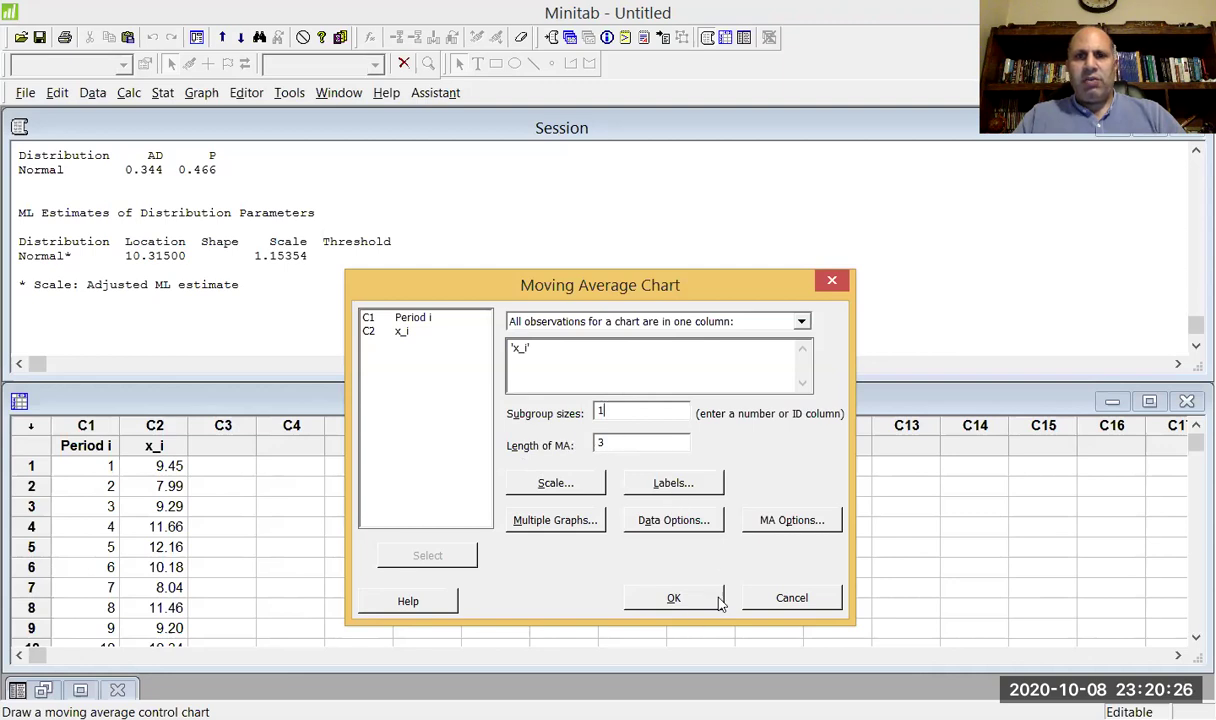
left_click(664, 596)
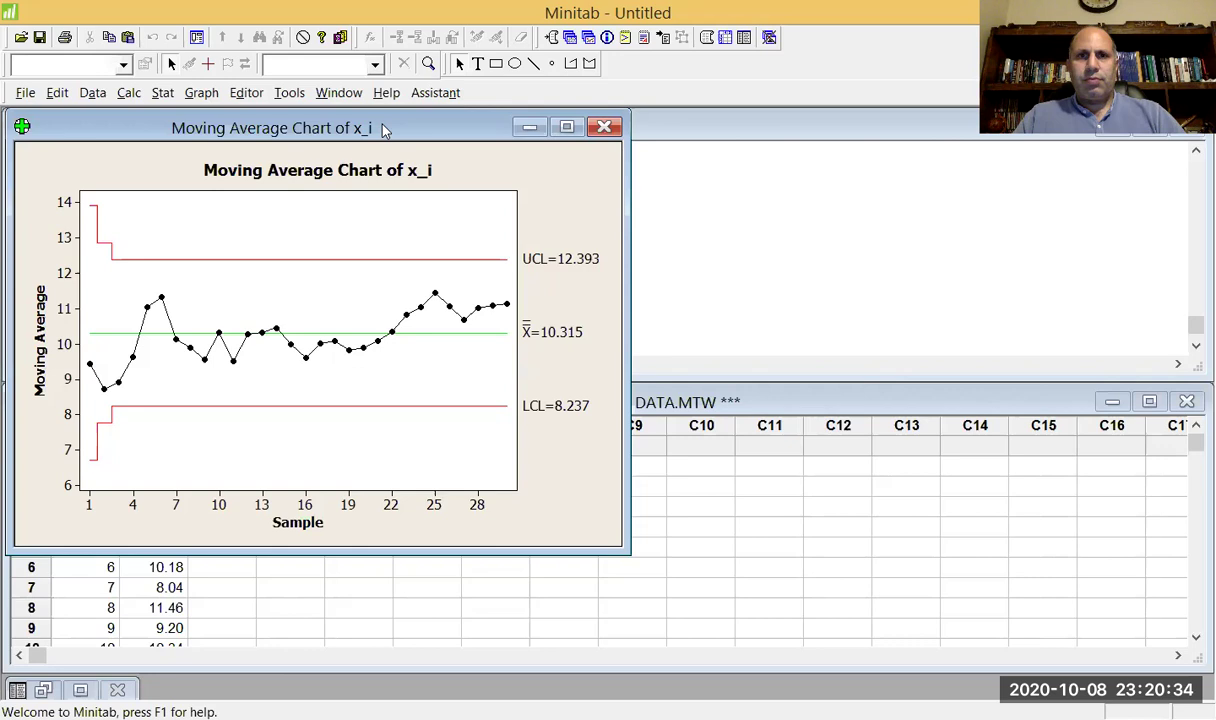
left_click_drag(385, 130, 760, 220)
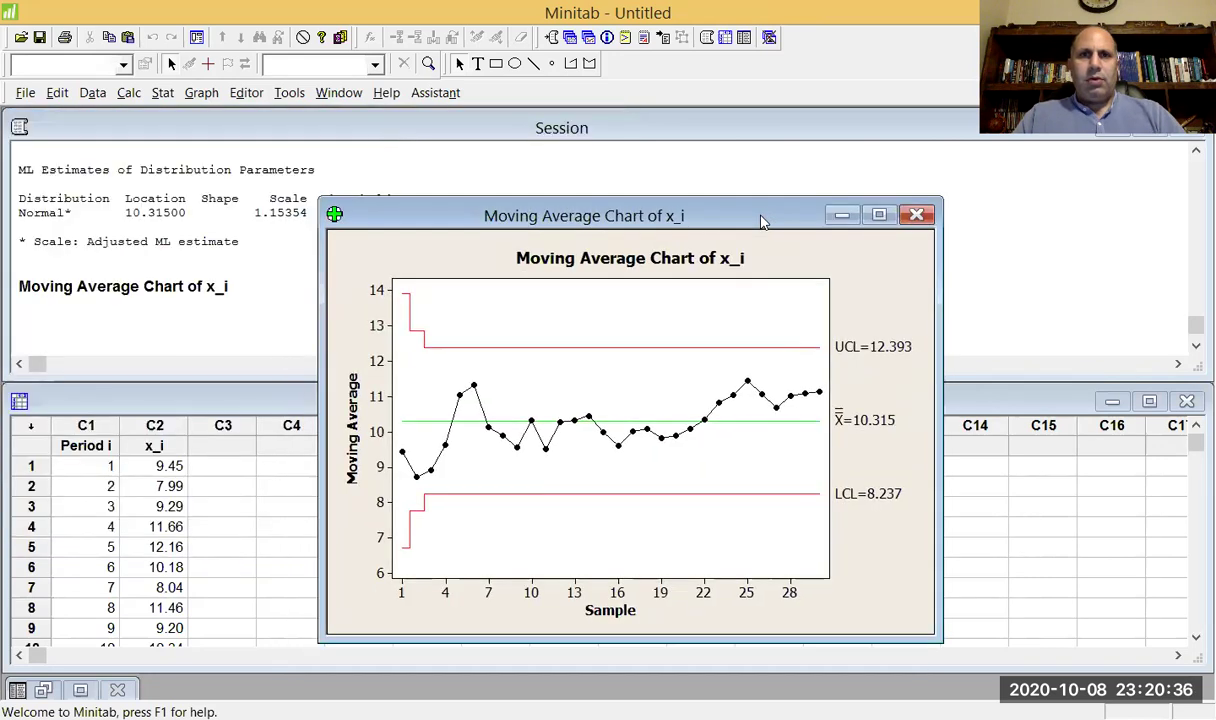